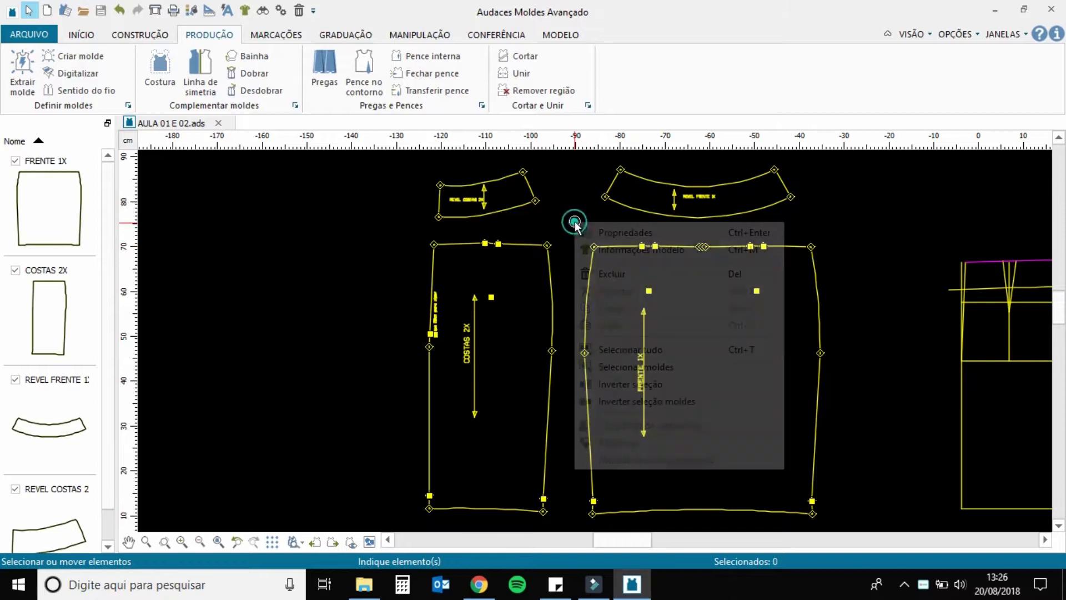
Step: Open the pattern properties' grading settings and rename the base size as 38
click(619, 234)
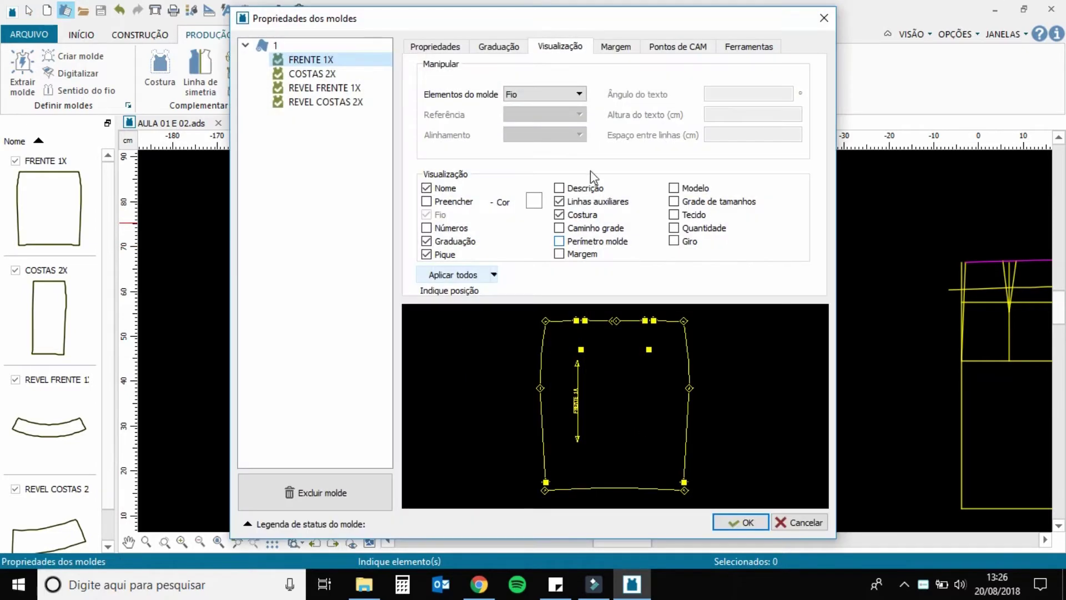
click(505, 49)
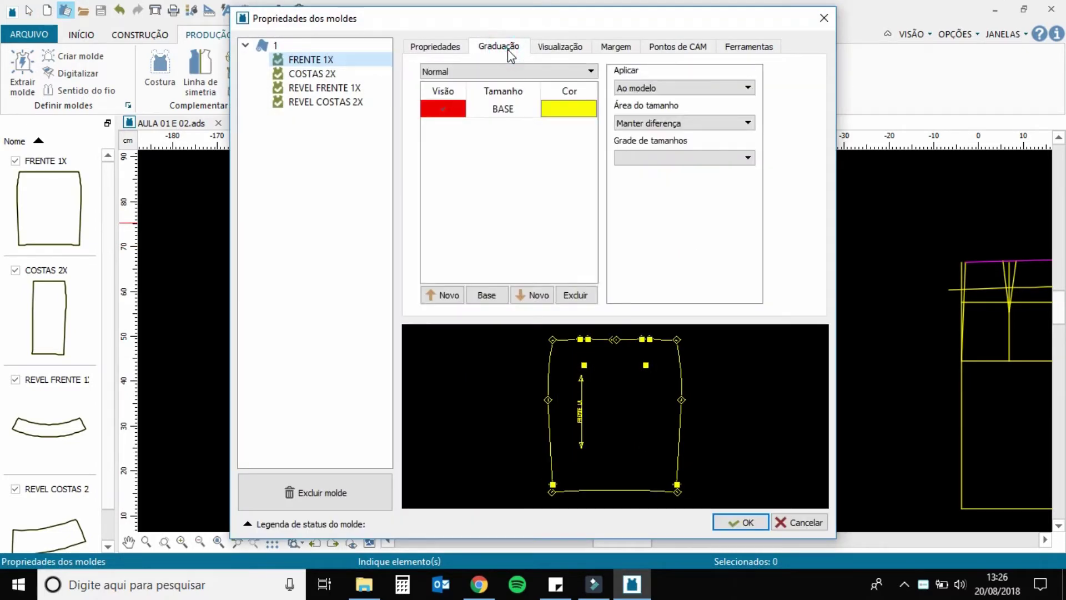
click(507, 114)
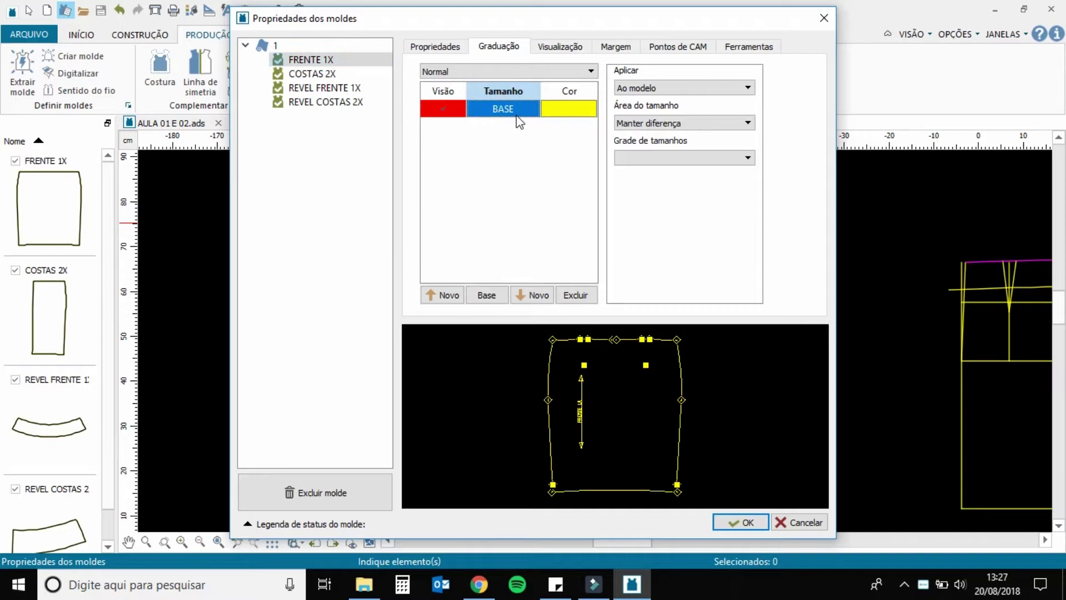
text(38)
Step: Set the colour of size 38 to white and apply it to the model
click(550, 109)
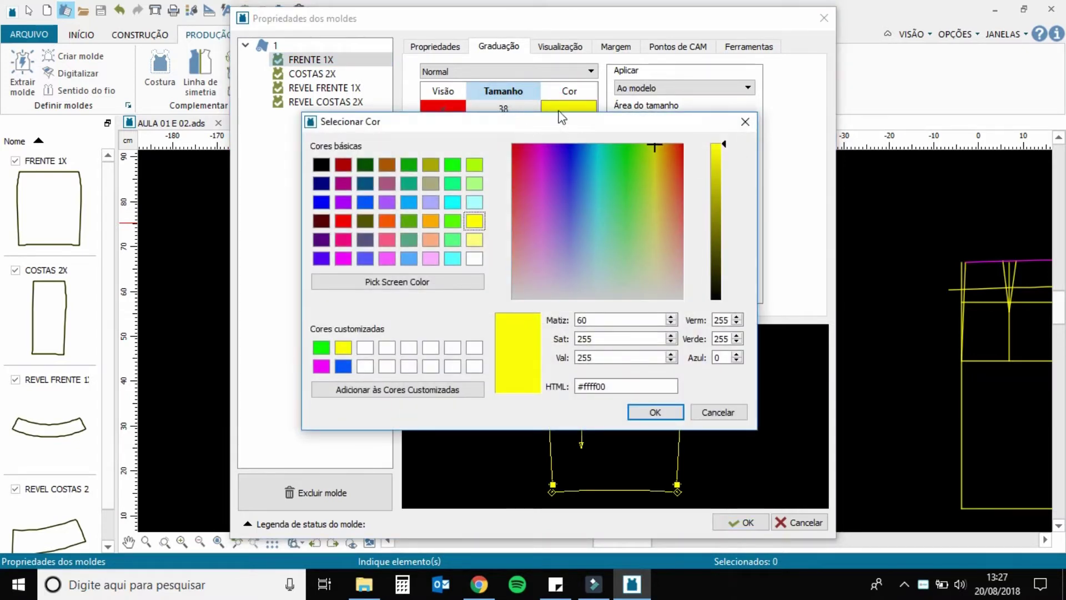
drag(556, 127, 554, 150)
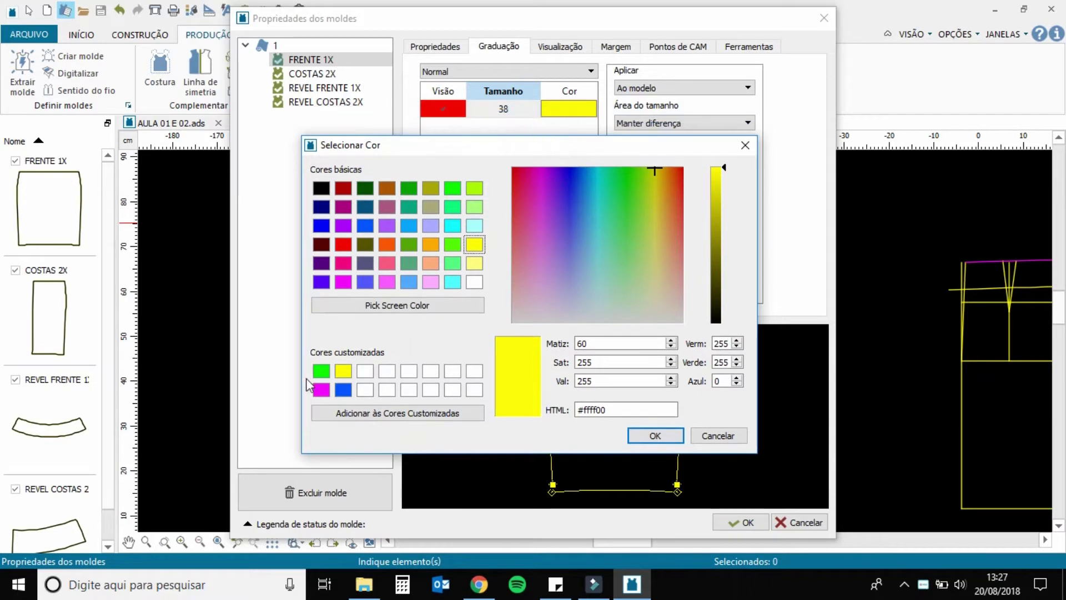
click(381, 373)
click(656, 435)
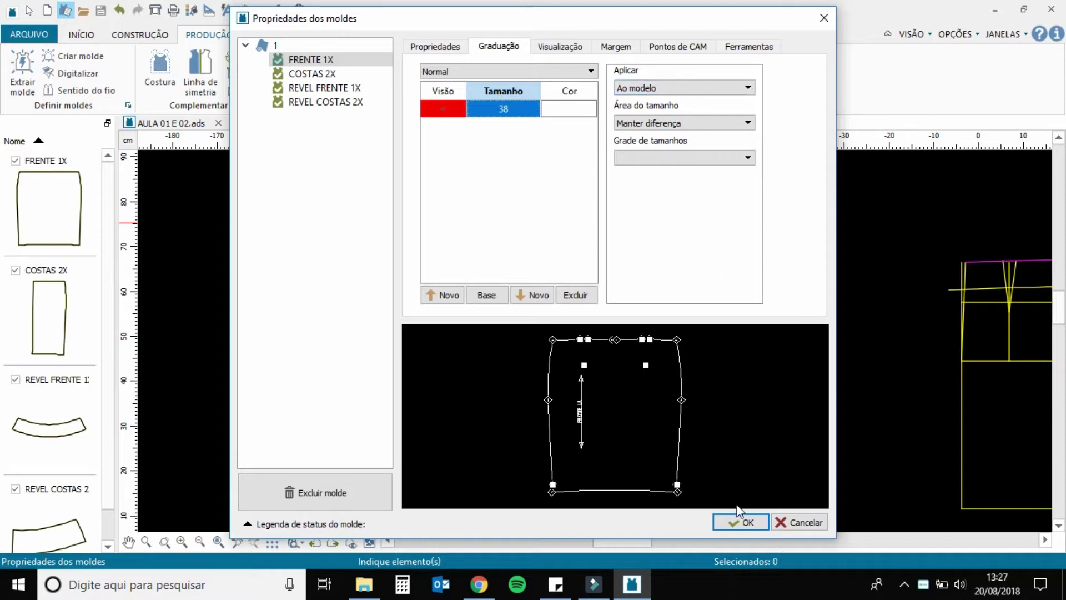
click(741, 522)
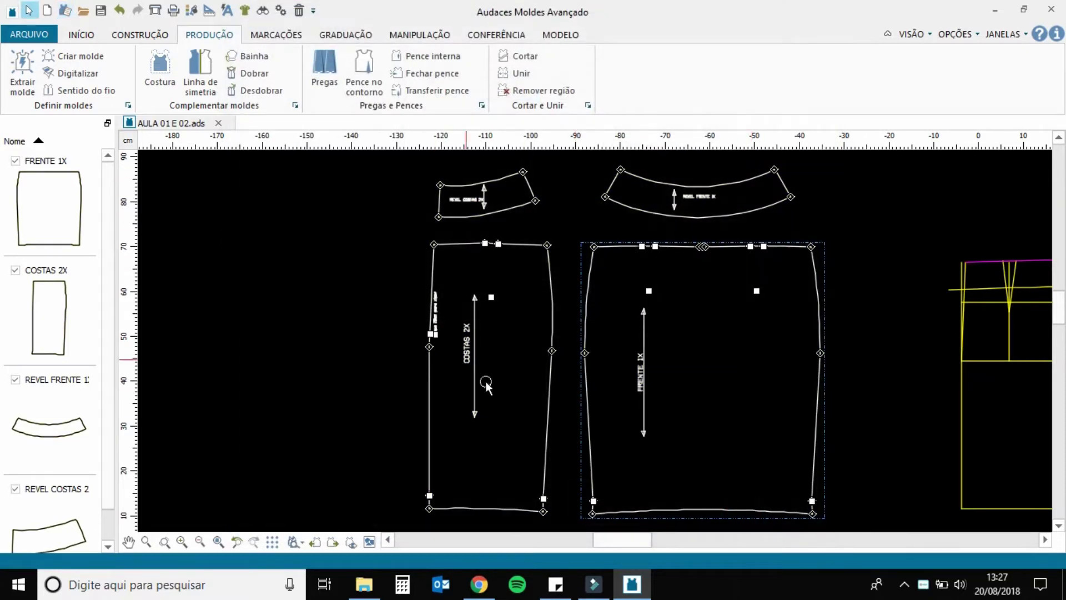
Step: Reopen the pattern properties and check the size table of COSTAS 2X, REVEL FRENTE 1X and REVEL COSTAS 2X
right_click(627, 235)
click(649, 246)
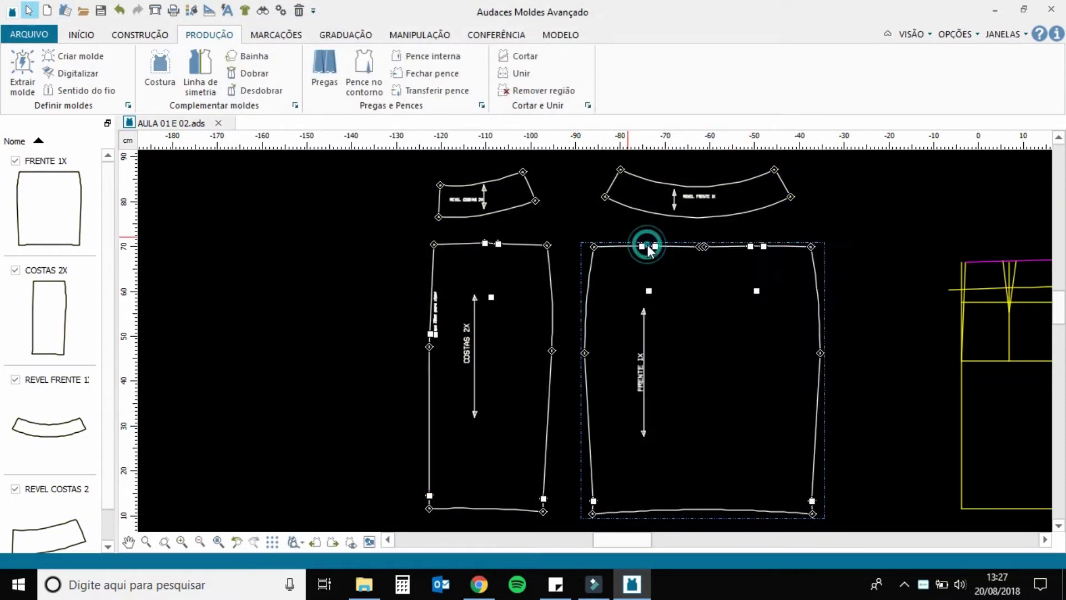
click(345, 75)
click(355, 88)
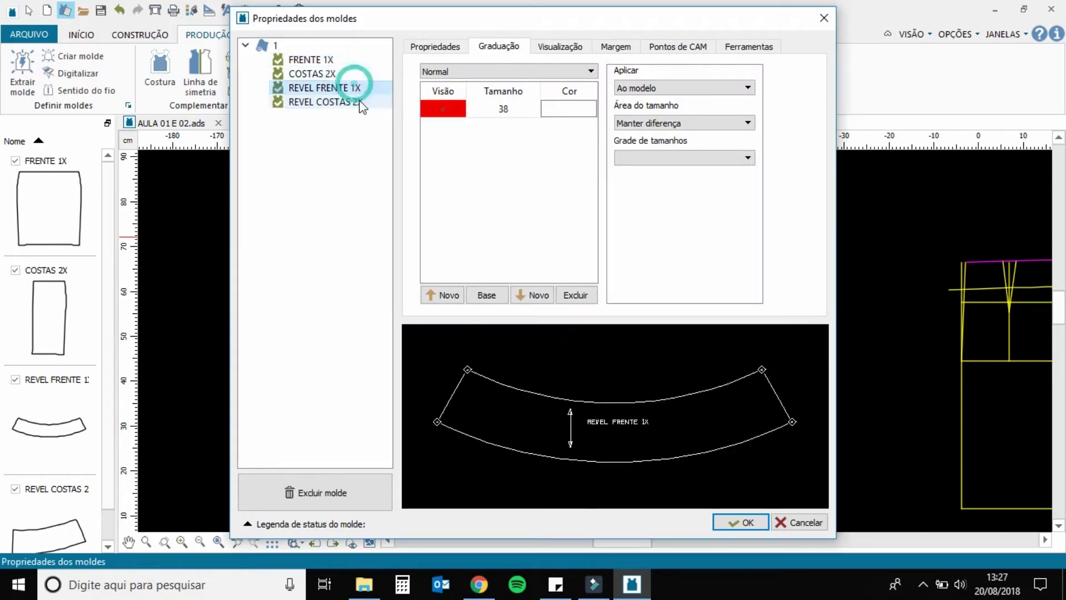
click(355, 101)
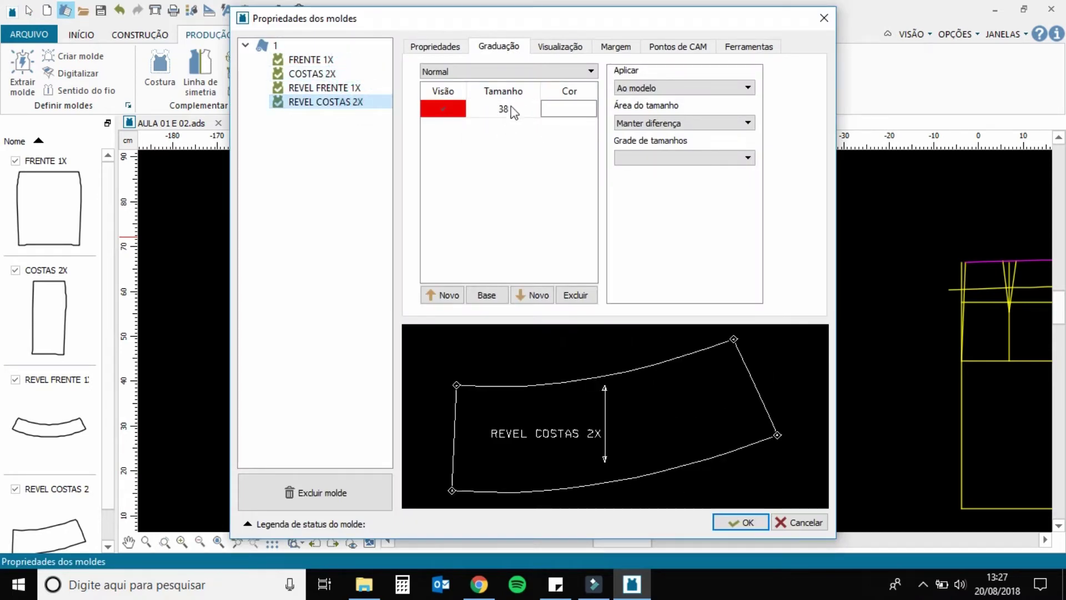
Step: Add three new sizes below size 38 and one above it in the FRENTE 1X grading table
click(339, 61)
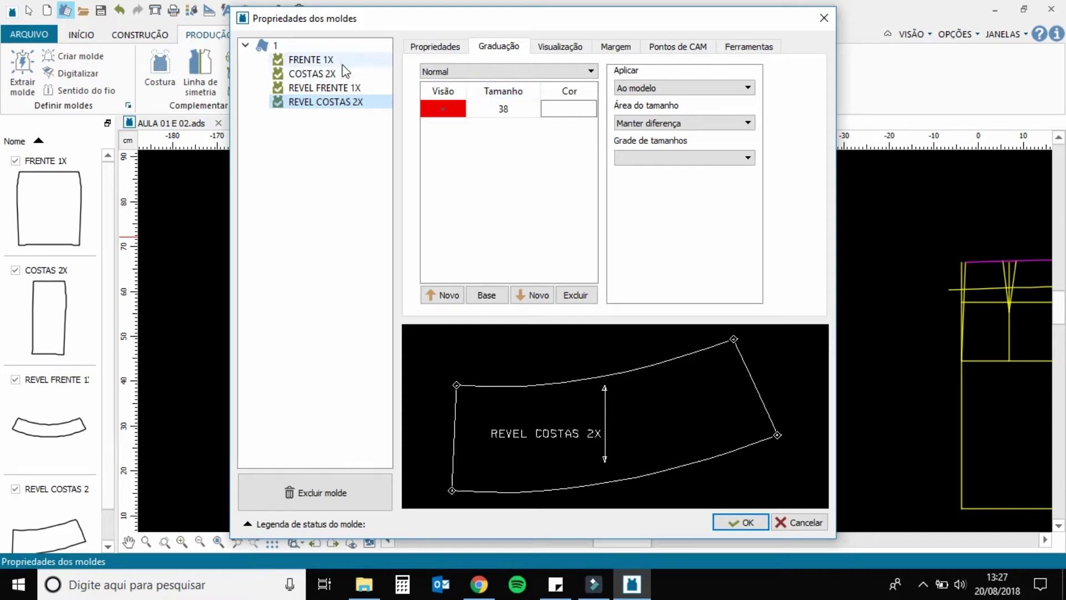
click(538, 296)
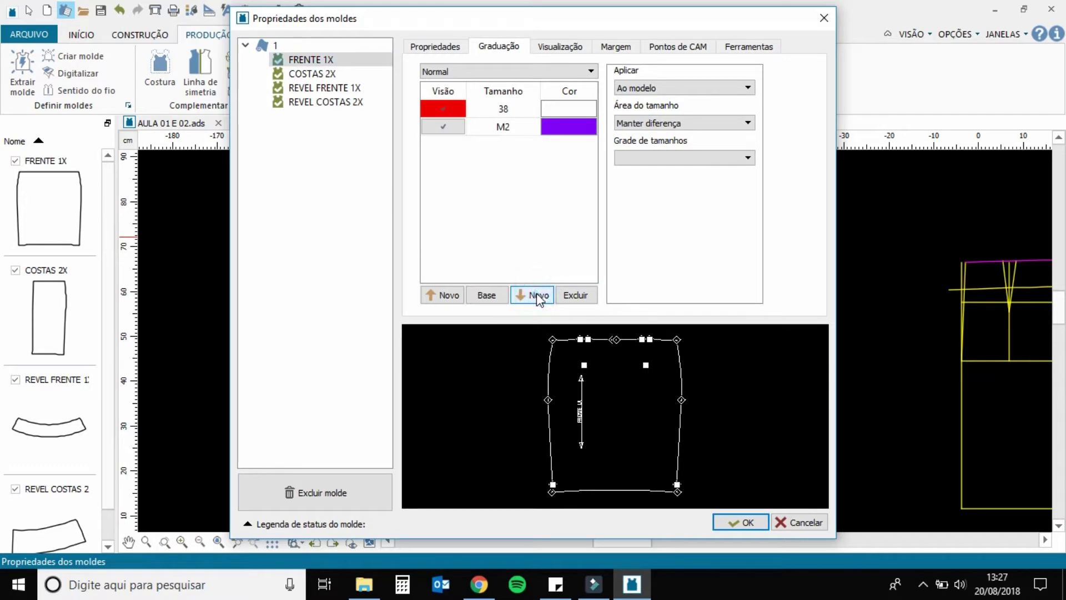
click(538, 296)
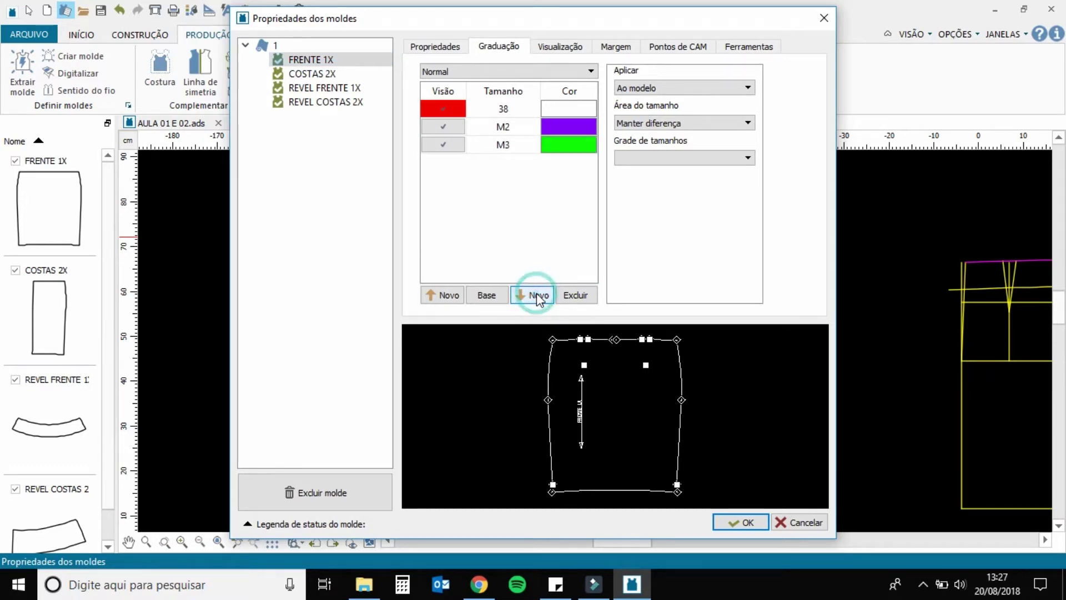
click(537, 296)
click(449, 110)
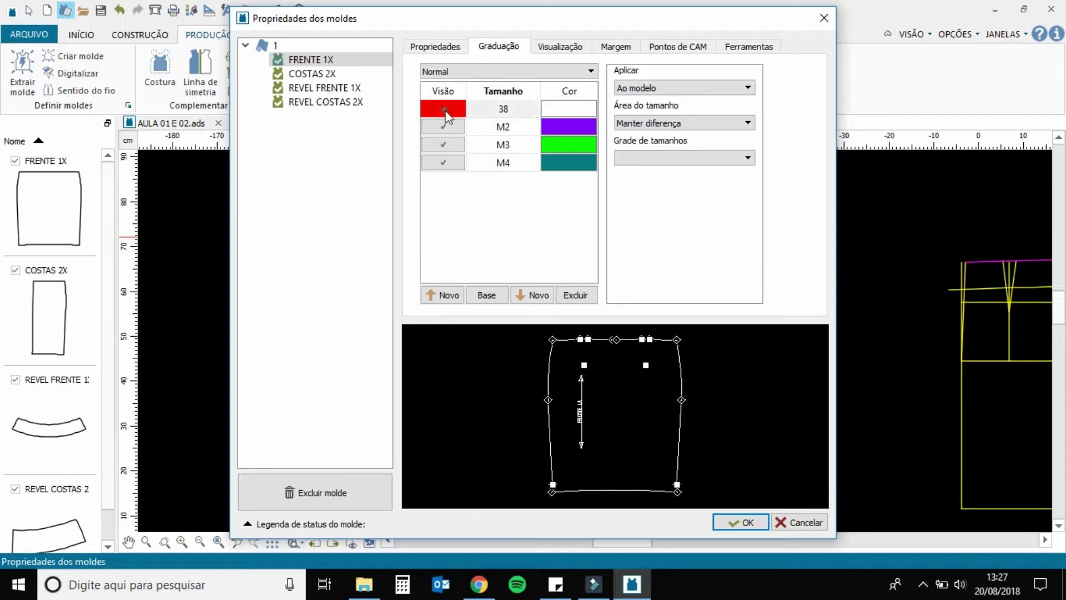
click(444, 296)
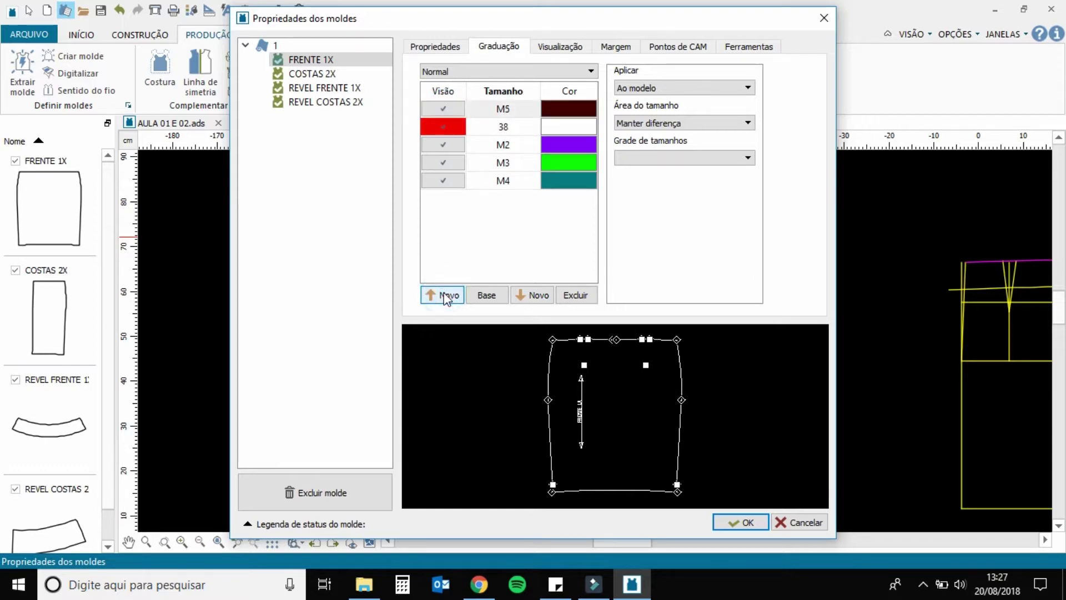
Step: Rename the size above 38 as 36 and the size directly below it as 40
click(503, 111)
click(500, 110)
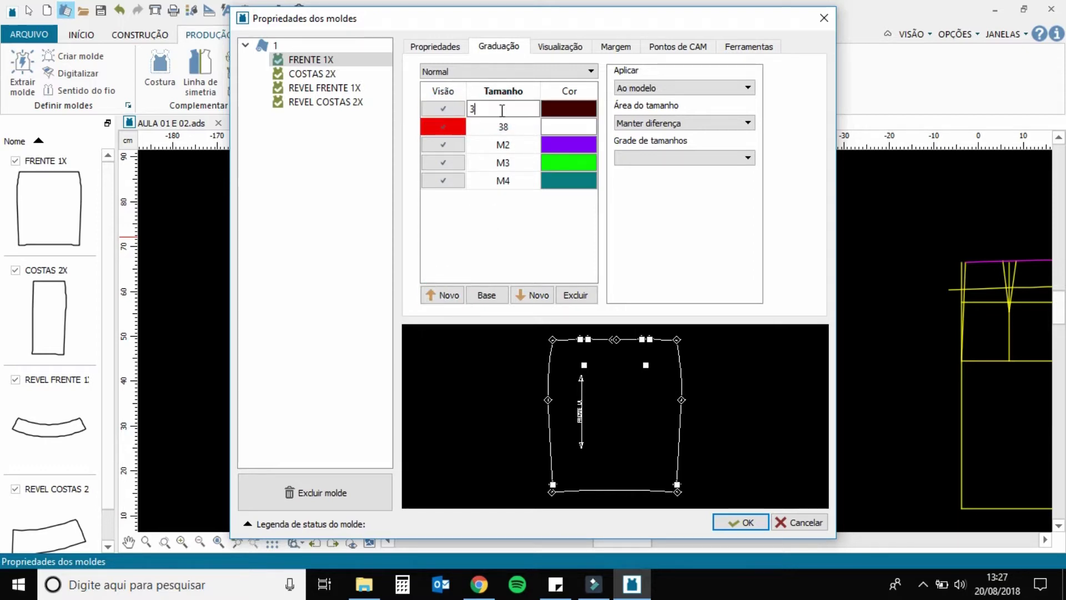
text(36)
click(517, 143)
click(519, 143)
text(40)
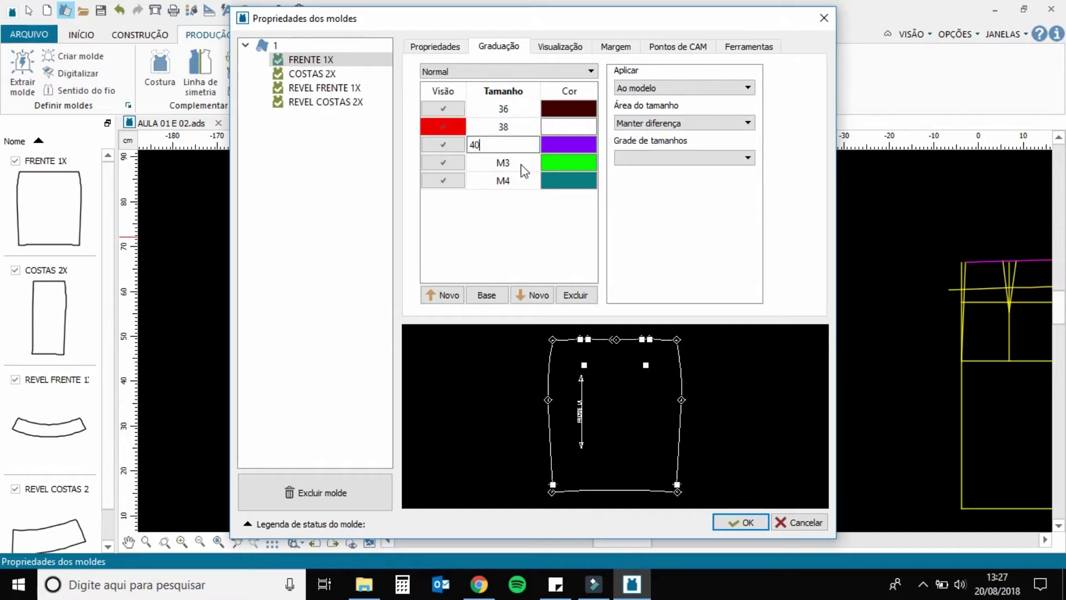
Step: Rename the last two sizes in the grading table as 42 and 44
click(523, 170)
click(521, 165)
text(42)
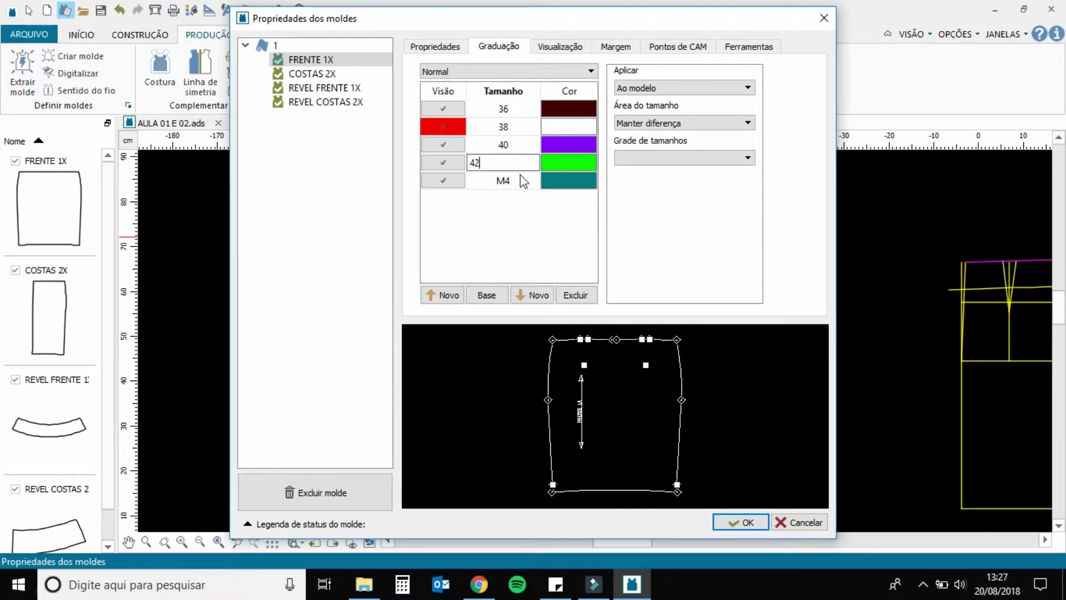
click(524, 180)
click(525, 181)
text(44)
Step: Set the colour of size 36 to green and size 40 to yellow from the custom colours
double_click(566, 112)
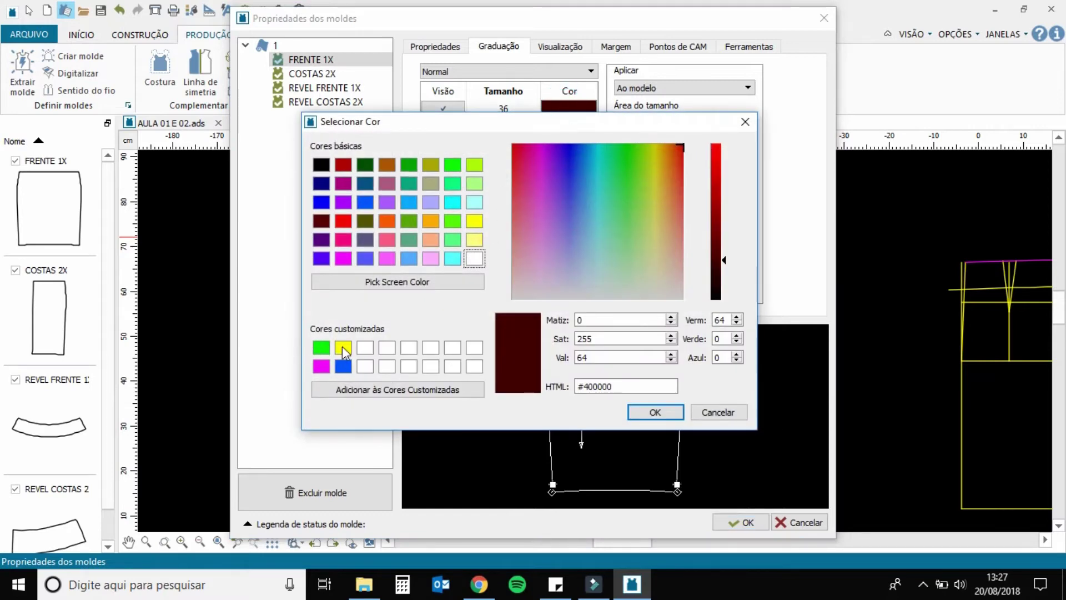
click(321, 347)
click(655, 412)
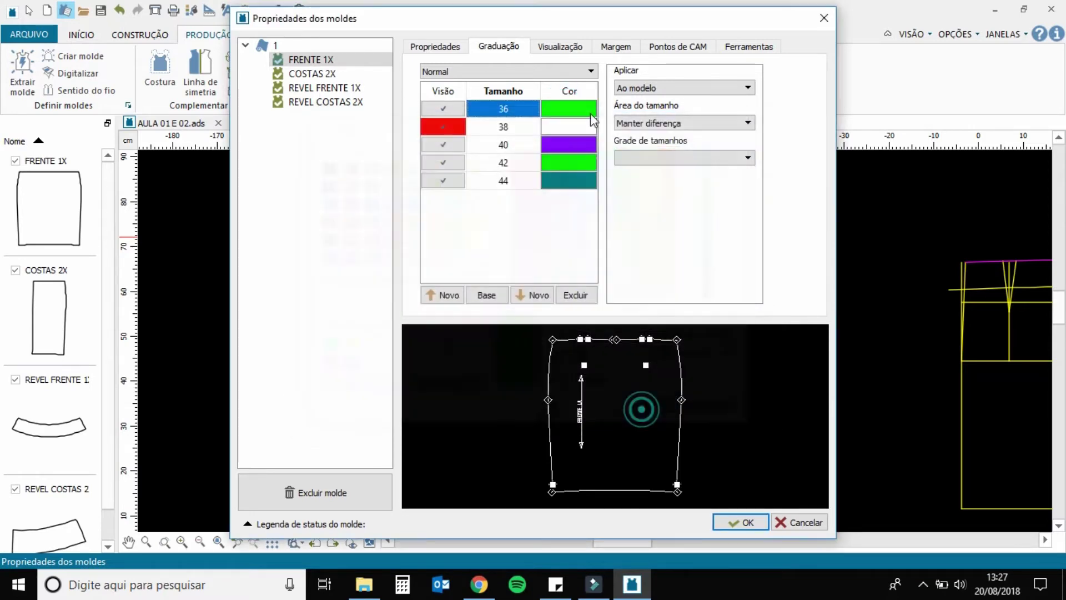
double_click(558, 143)
click(343, 347)
click(655, 412)
Step: Set the colour of size 42 to the custom magenta and choose the custom blue for size 44
double_click(566, 173)
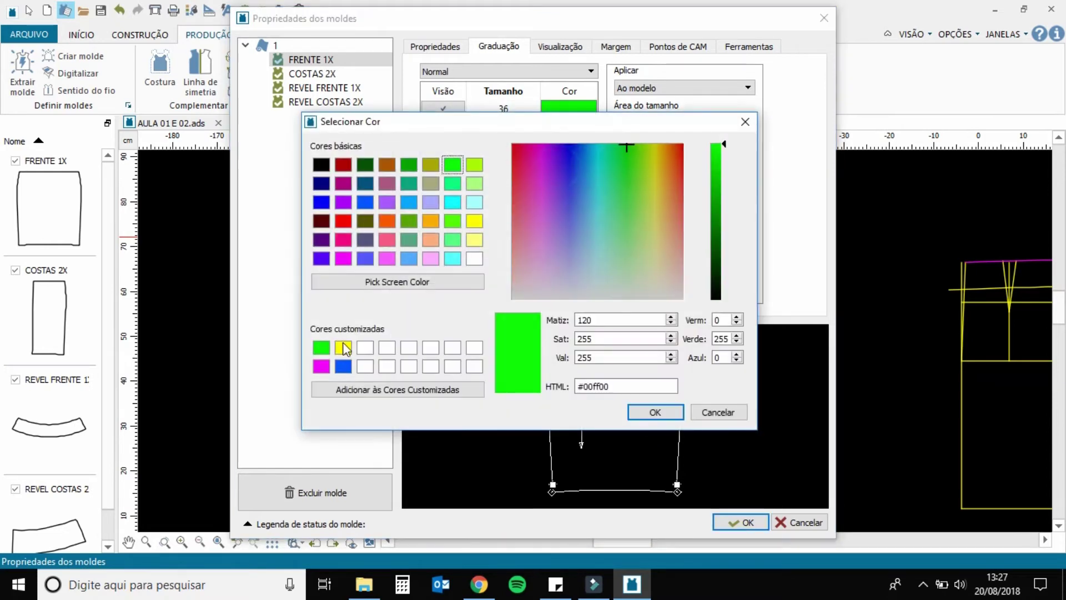
click(321, 366)
click(655, 412)
double_click(577, 192)
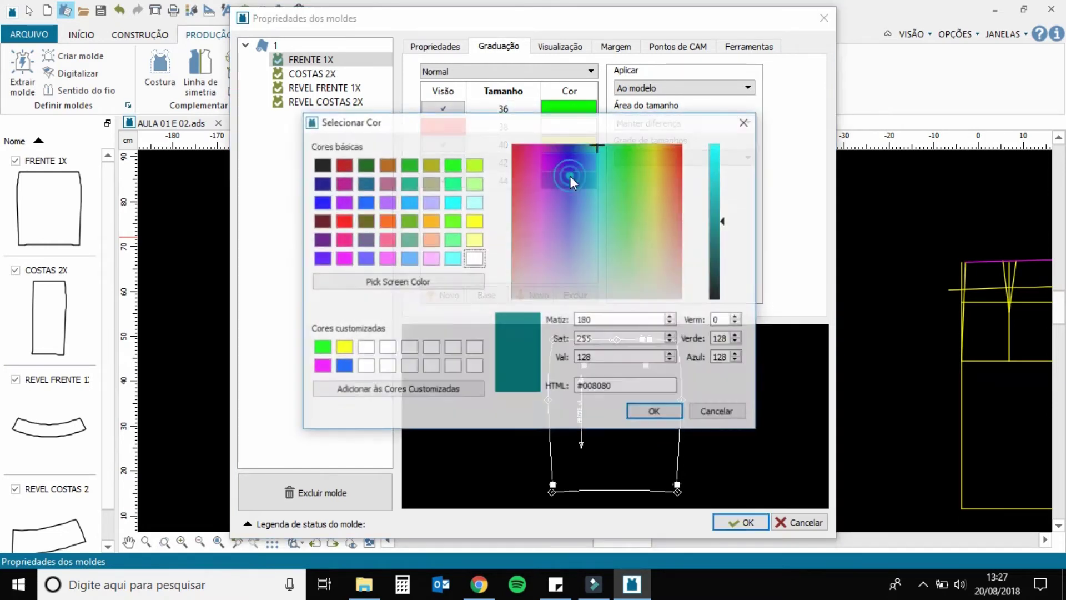
click(344, 367)
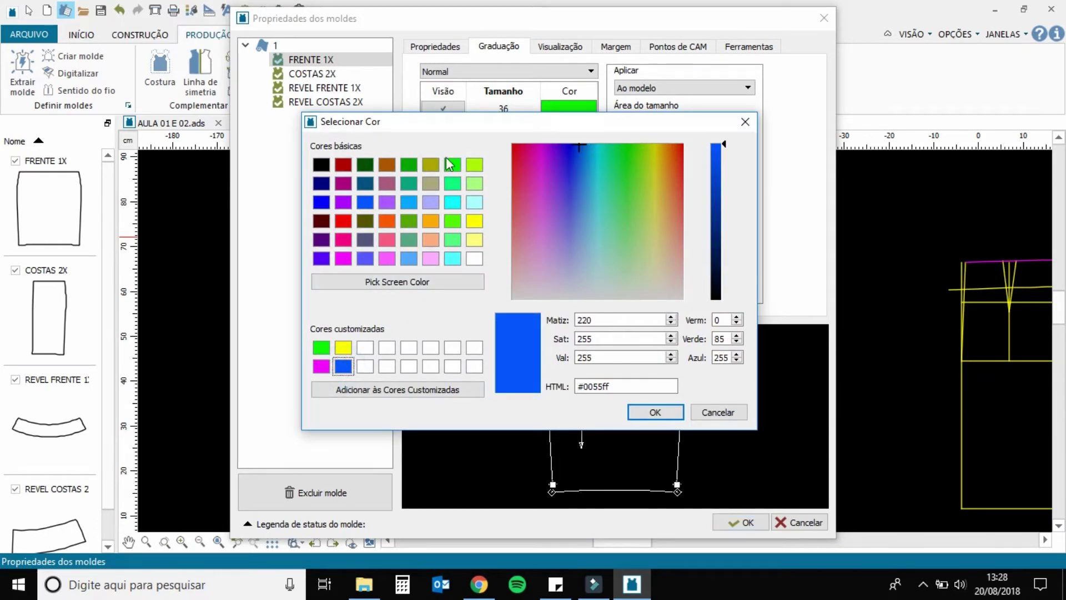
click(451, 187)
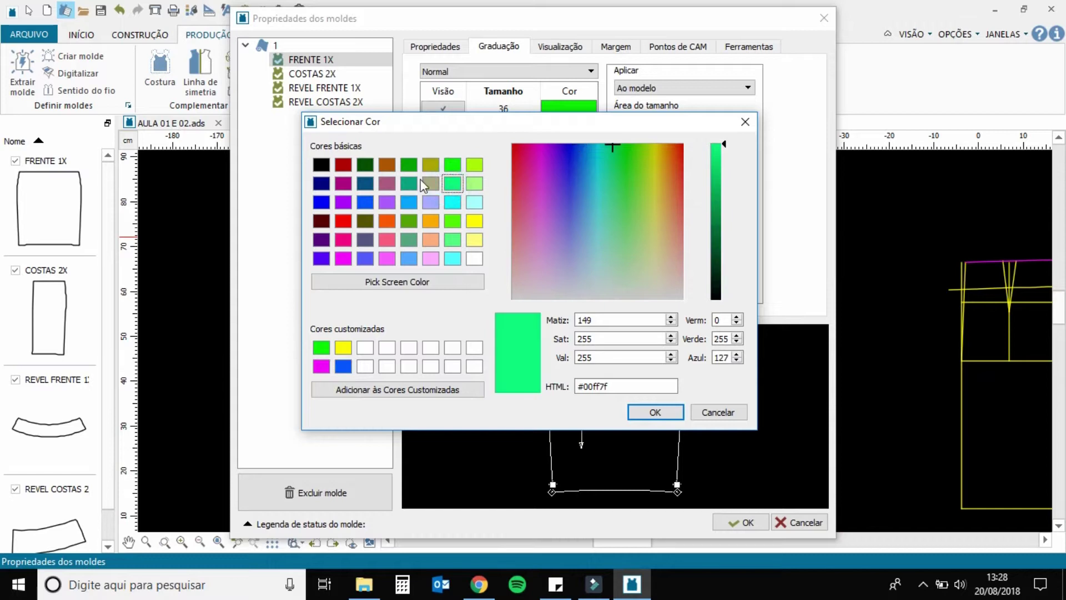
click(450, 281)
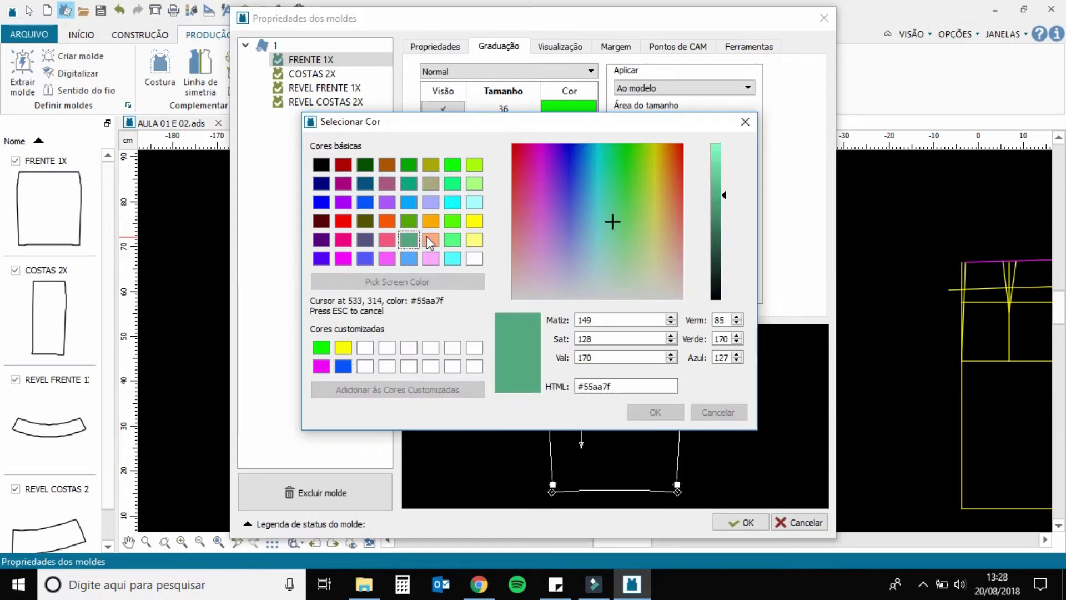
click(451, 220)
click(436, 283)
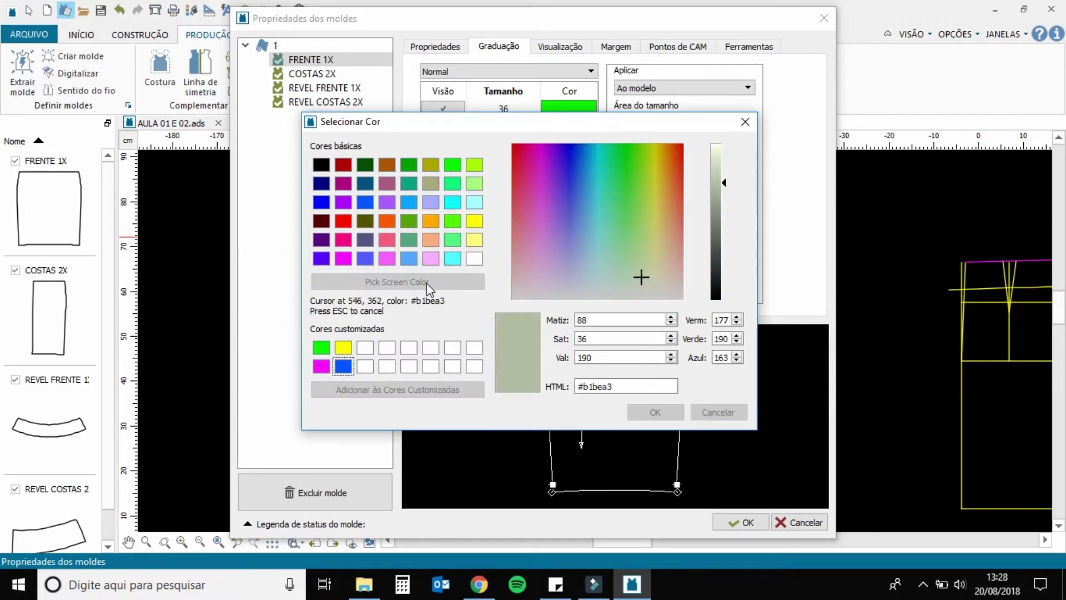
Step: Give size 44 the custom blue #0055ff and apply the grading table to the model
click(343, 366)
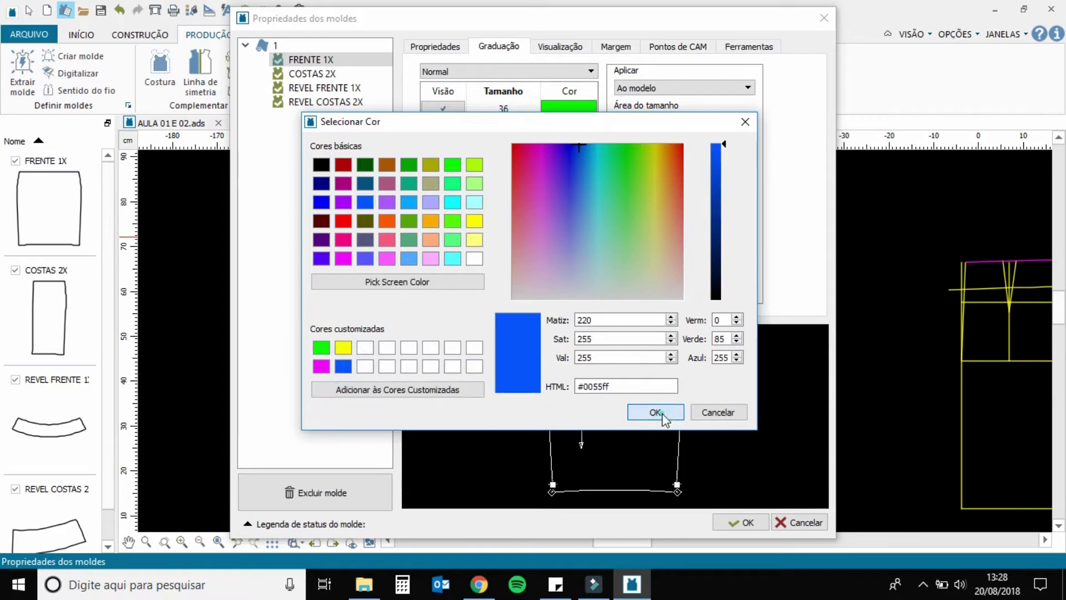
click(659, 413)
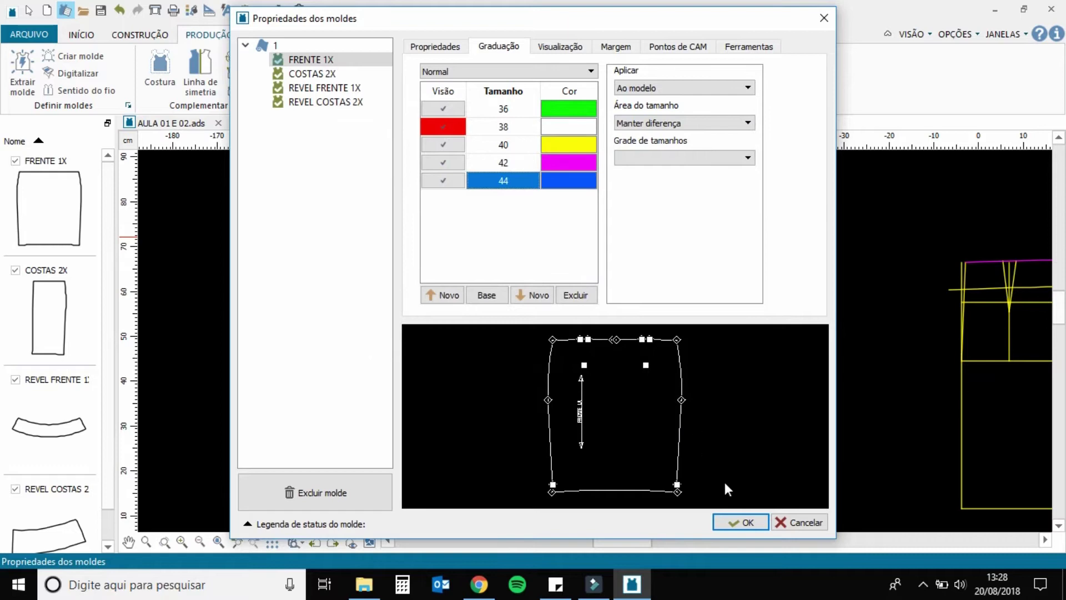
click(738, 522)
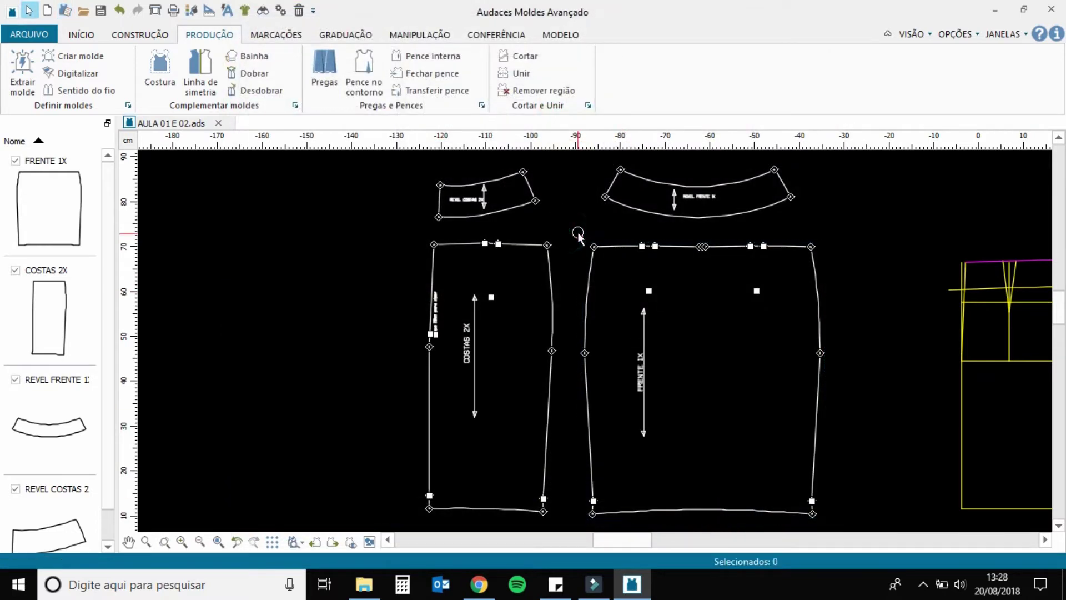
Step: Move the "Medidas necessárias" text block beside the centre-back edge of the COSTAS 2X piece, clear of its outline
click(777, 245)
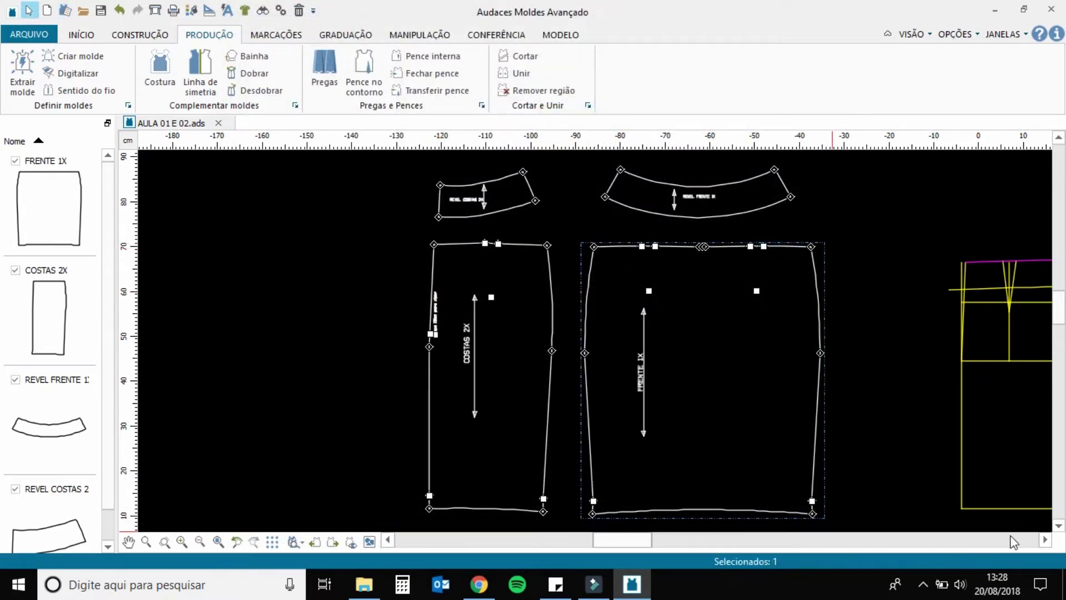
click(1044, 541)
click(762, 279)
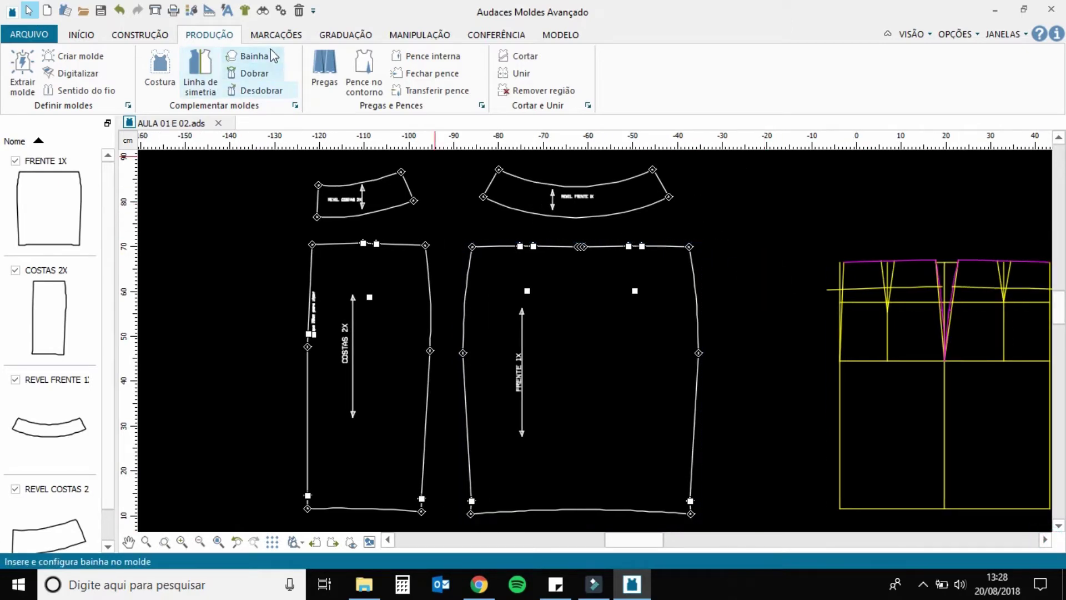
scroll(452, 341, down, 3)
drag(907, 354, 208, 349)
scroll(285, 292, up, 4)
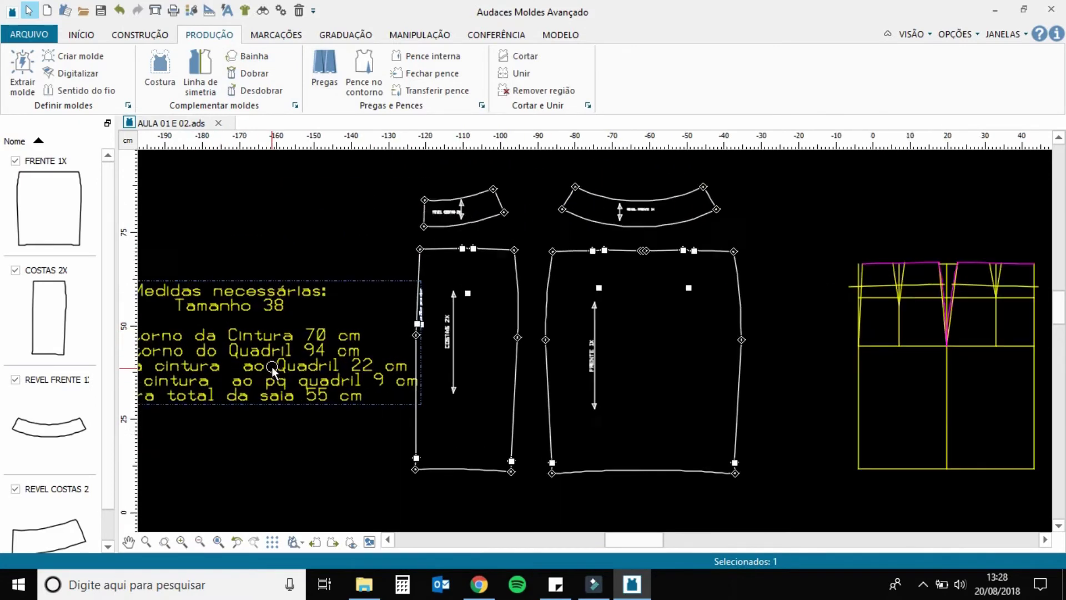
scroll(327, 309, down, 1)
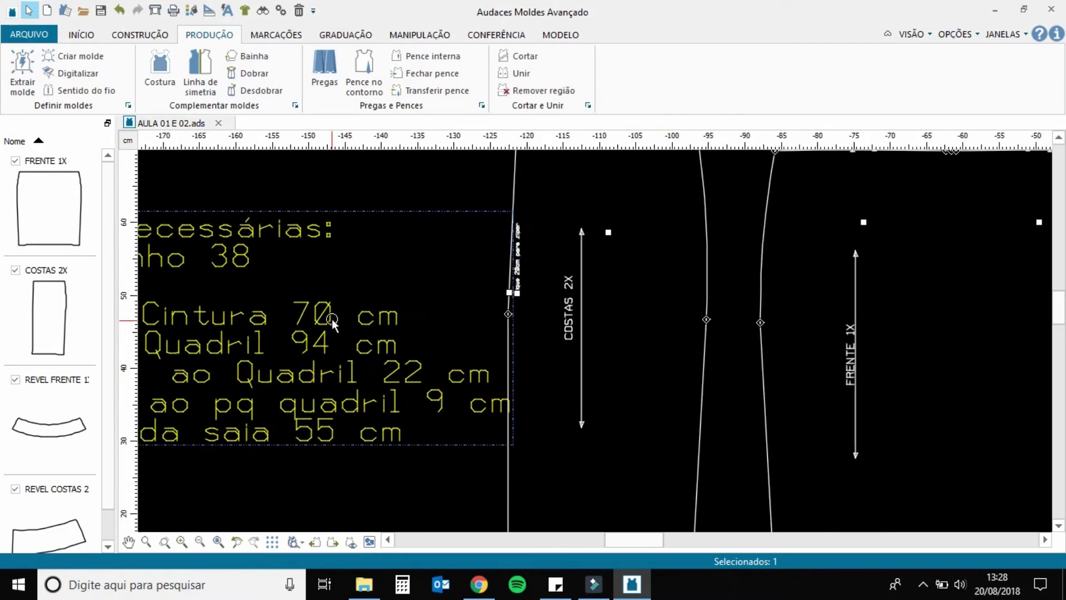
drag(316, 306, 305, 308)
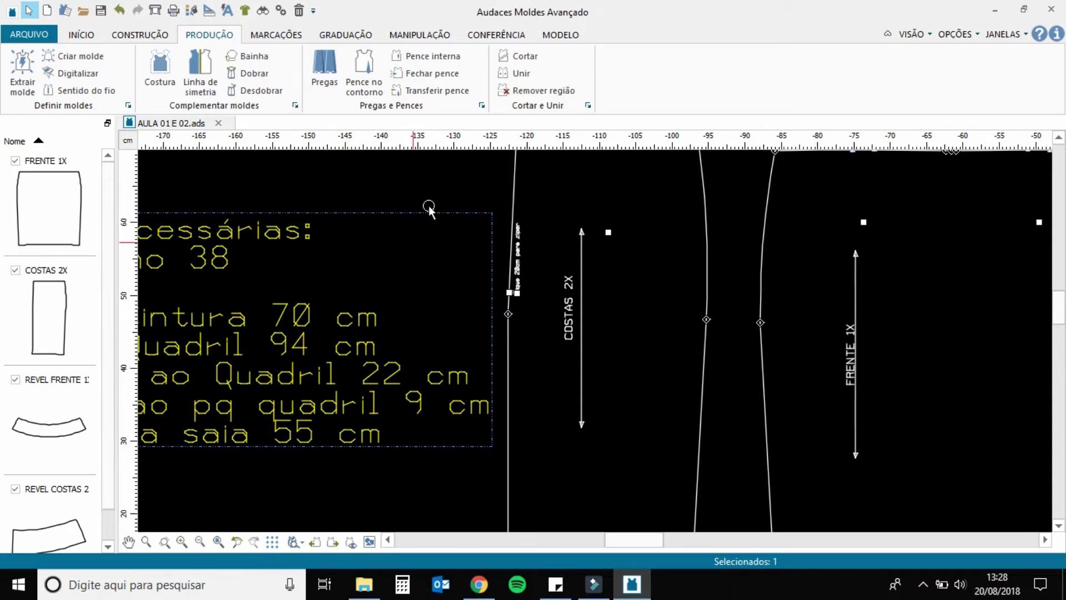
scroll(454, 167, down, 1)
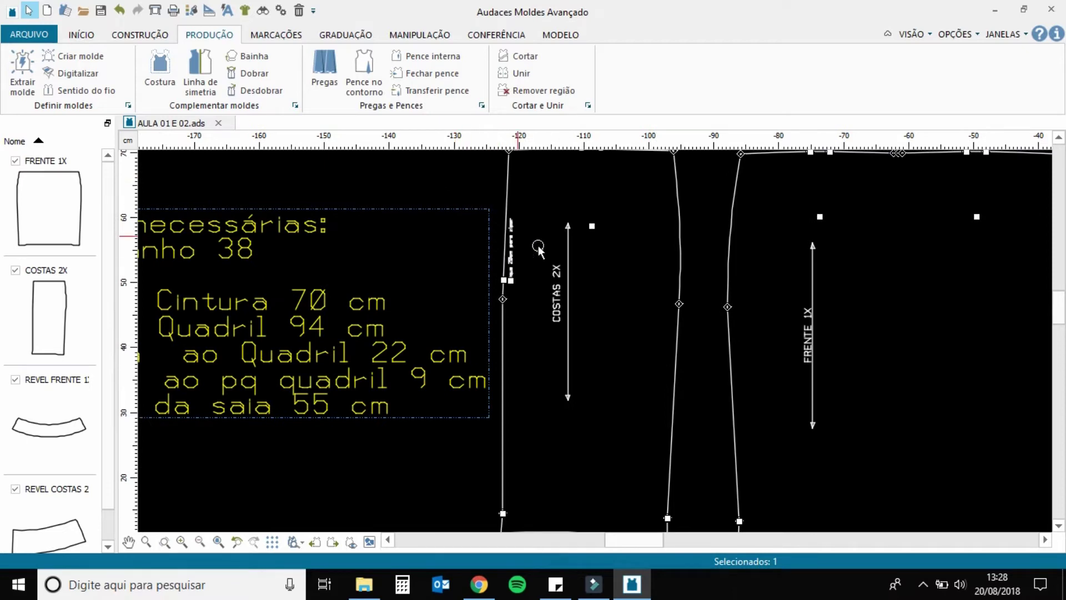
Step: Start table grading on the FRENTE 1X piece and grade waist corner point 12 by an incremental 1 cm DX outwards
scroll(561, 254, down, 1)
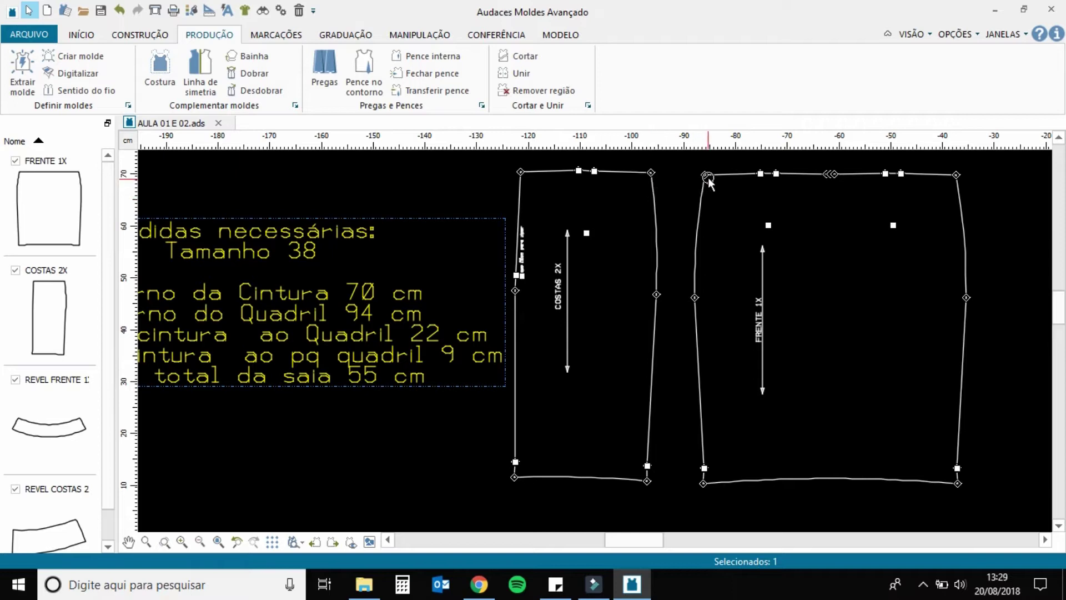
click(945, 181)
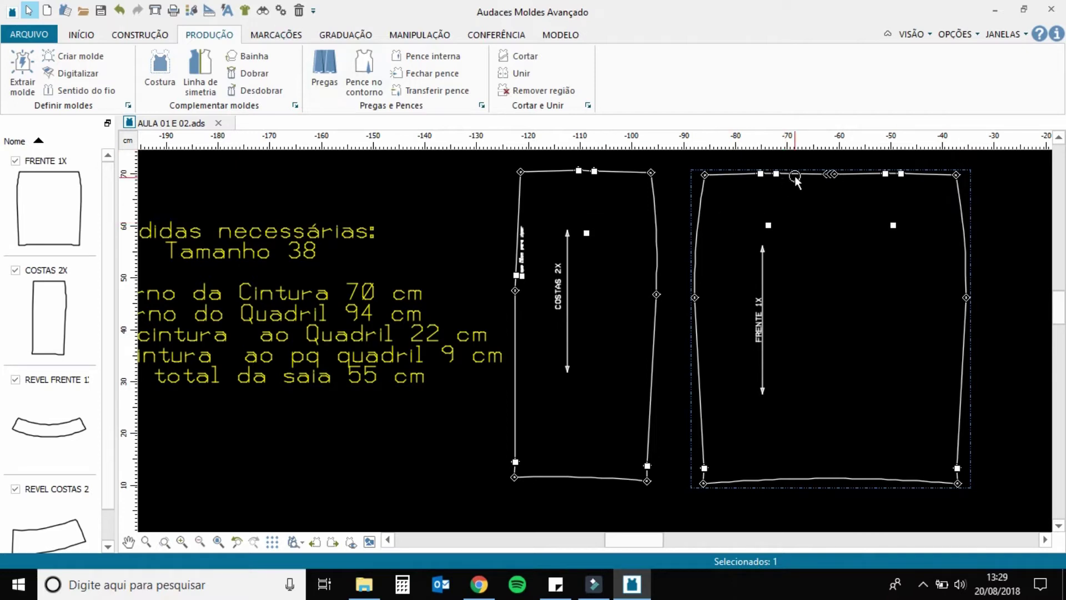
click(345, 34)
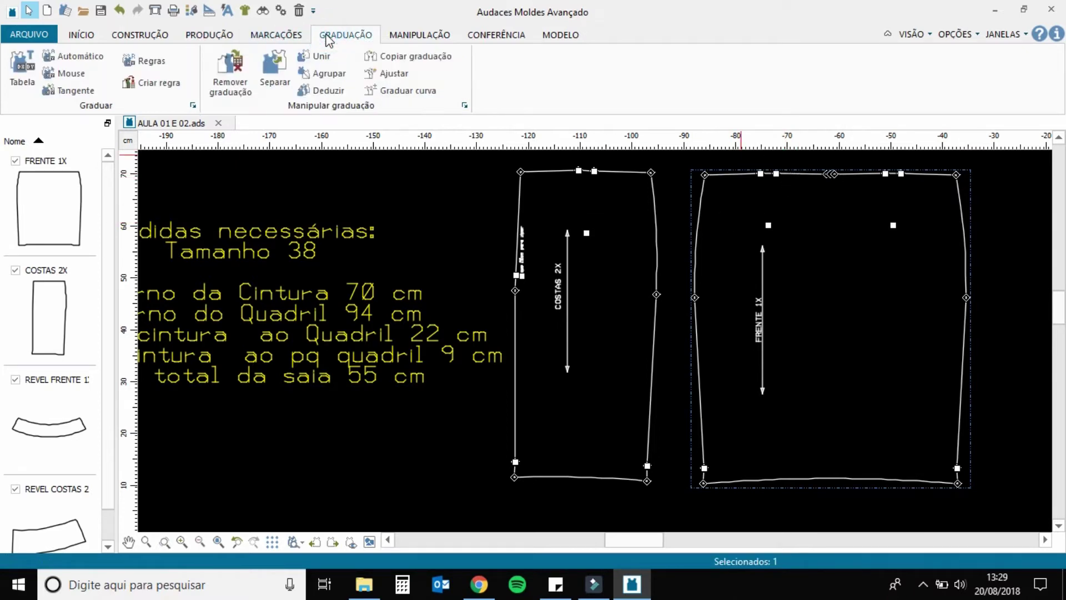
click(33, 69)
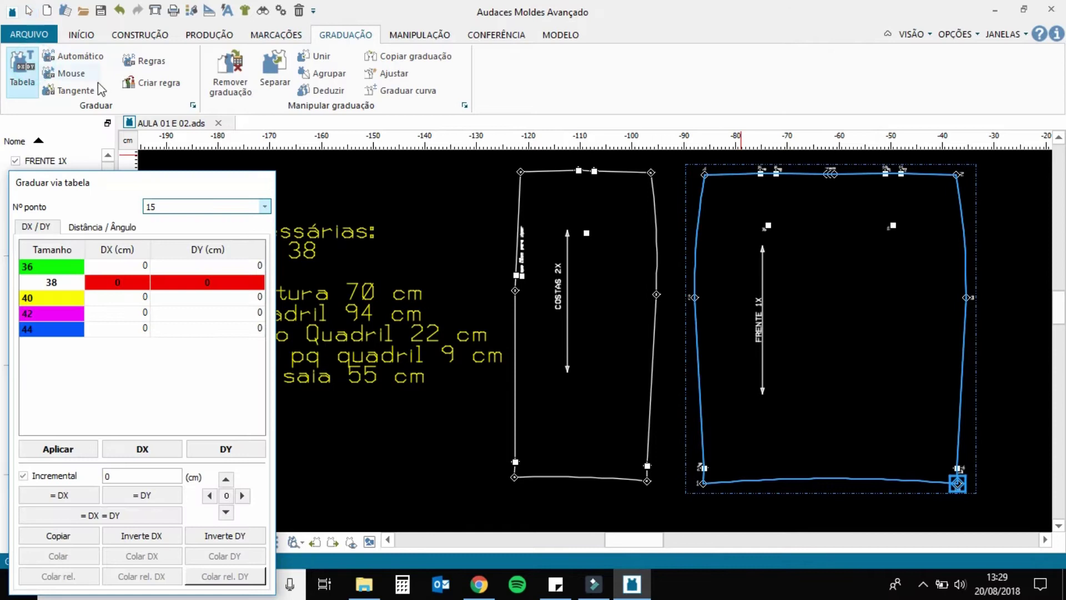
drag(194, 186, 415, 130)
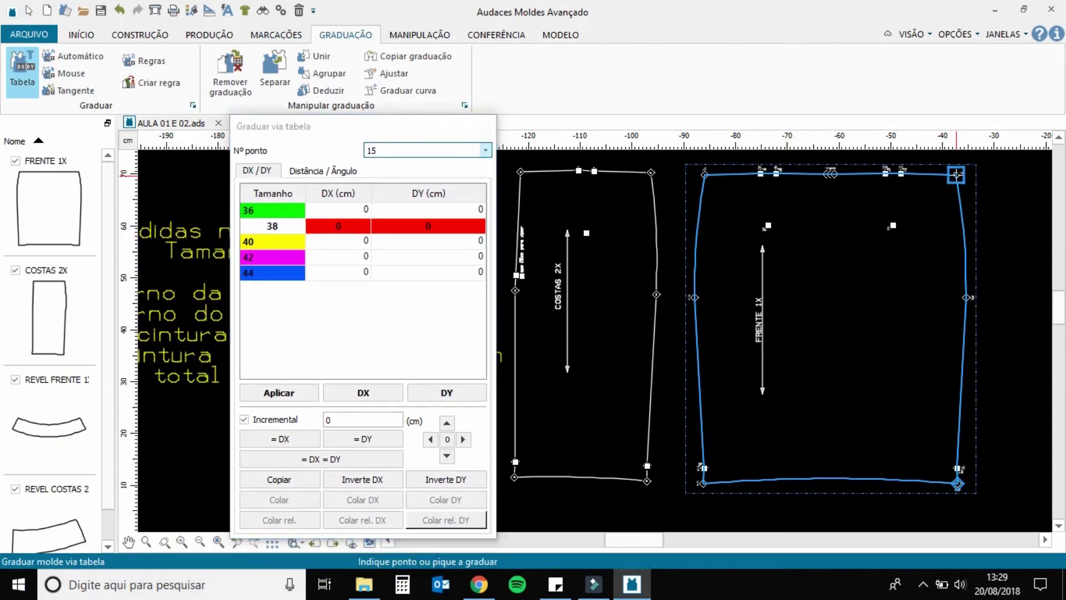
click(956, 176)
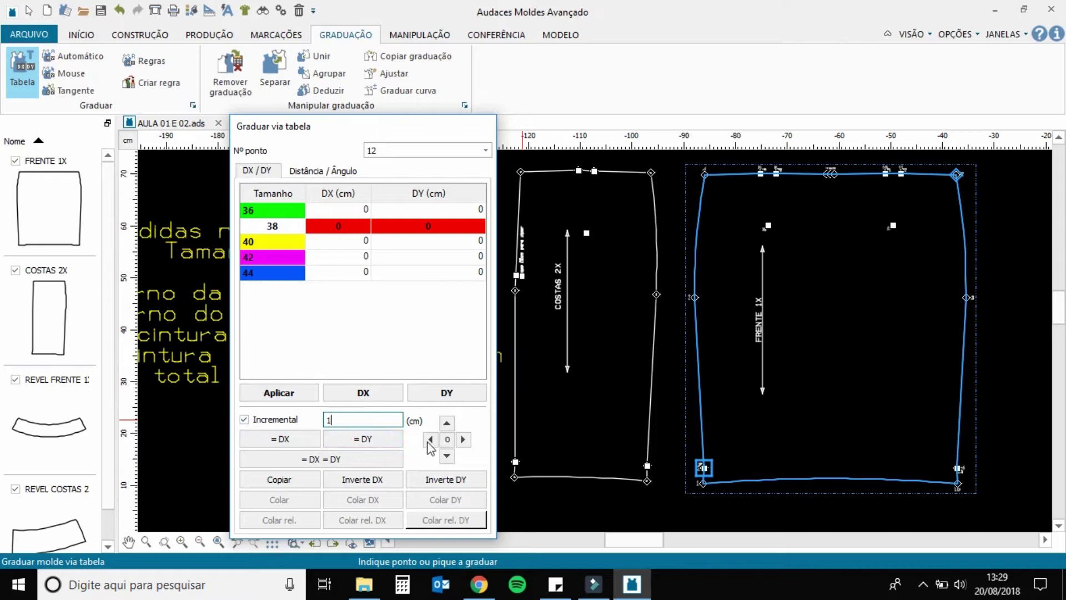
click(465, 441)
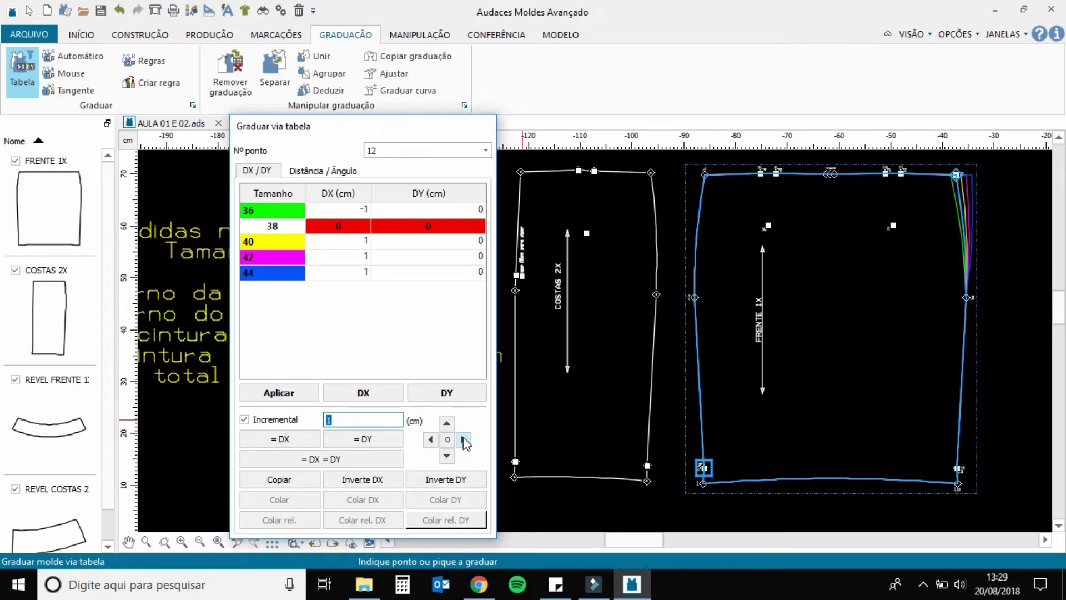
Step: Grade hip point 13 of the FRENTE 1X side seam by an incremental 1 cm DX outwards
scroll(1010, 177, up, 5)
scroll(1010, 178, up, 1)
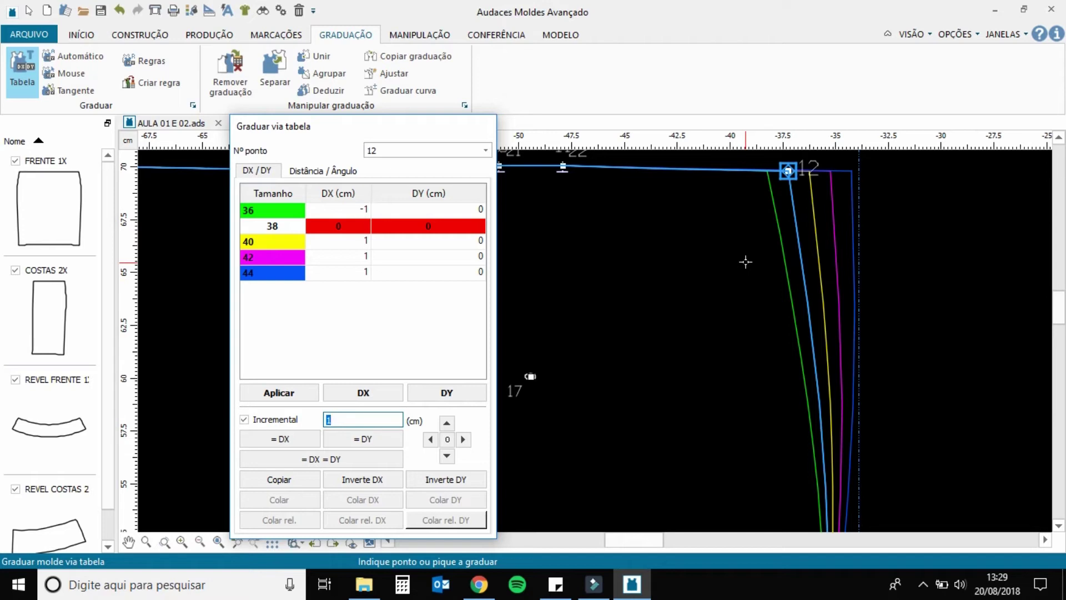
scroll(745, 262, down, 3)
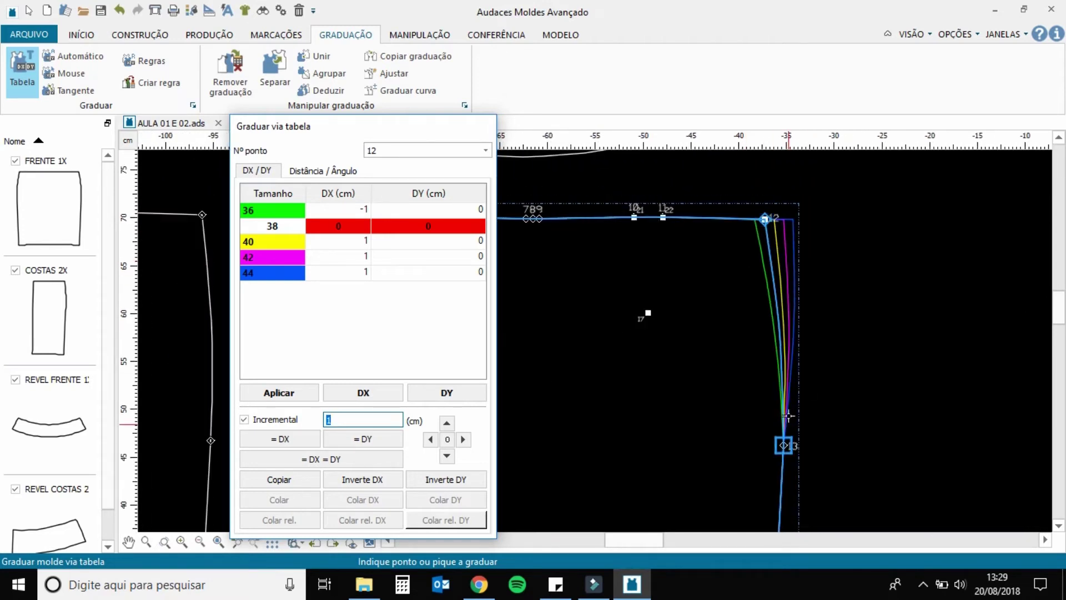
click(790, 450)
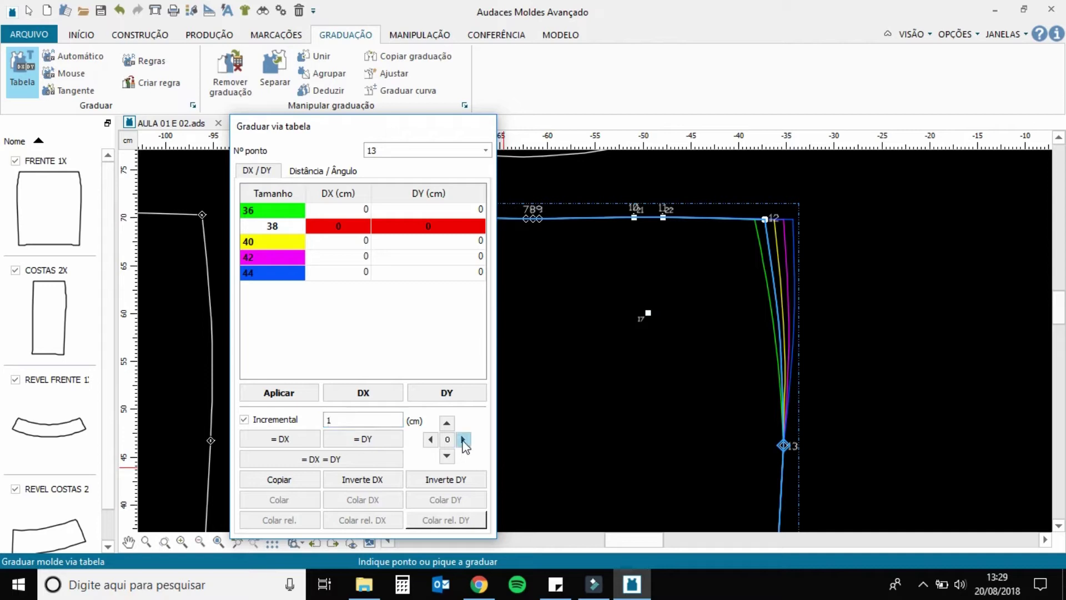
click(463, 438)
Step: Grade the hem notch point 14 and hem corner point 15 of FRENTE 1X by 1 cm DX outwards
click(1057, 525)
click(1058, 525)
click(766, 458)
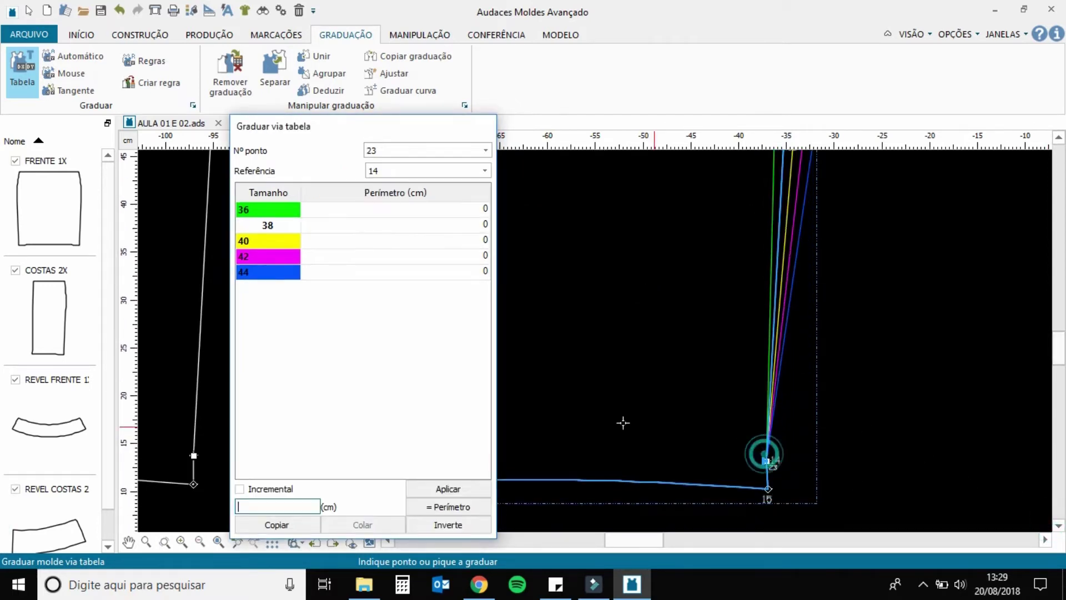
click(766, 460)
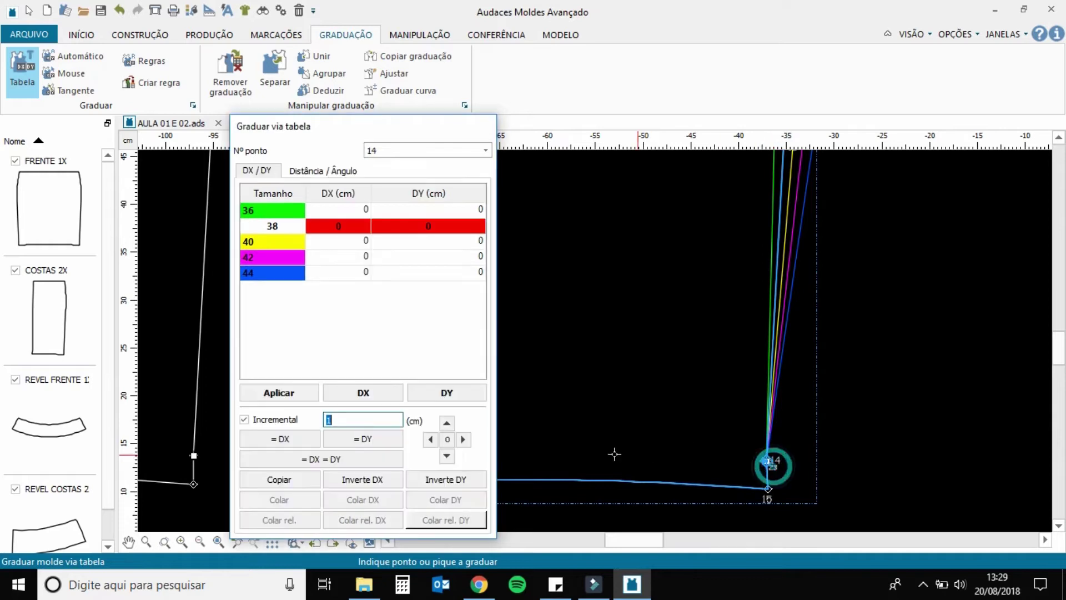
click(462, 438)
click(463, 439)
scroll(688, 441, down, 2)
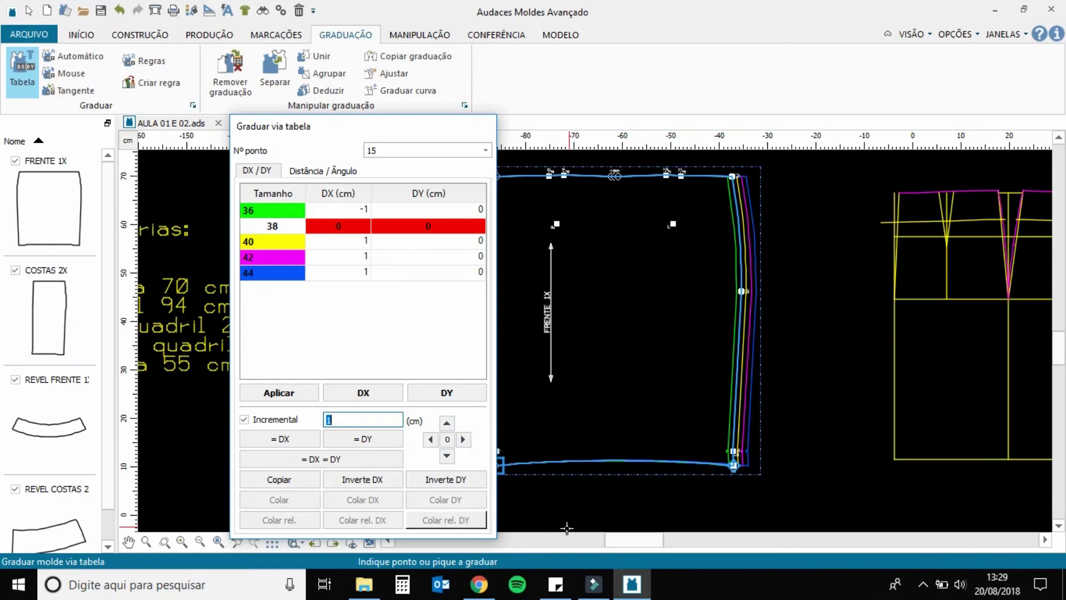
Step: Grade hem corner point 1 and hem notch point 2 on the opposite side of FRENTE 1X by -1 cm DX
drag(633, 541, 602, 541)
click(556, 465)
click(430, 439)
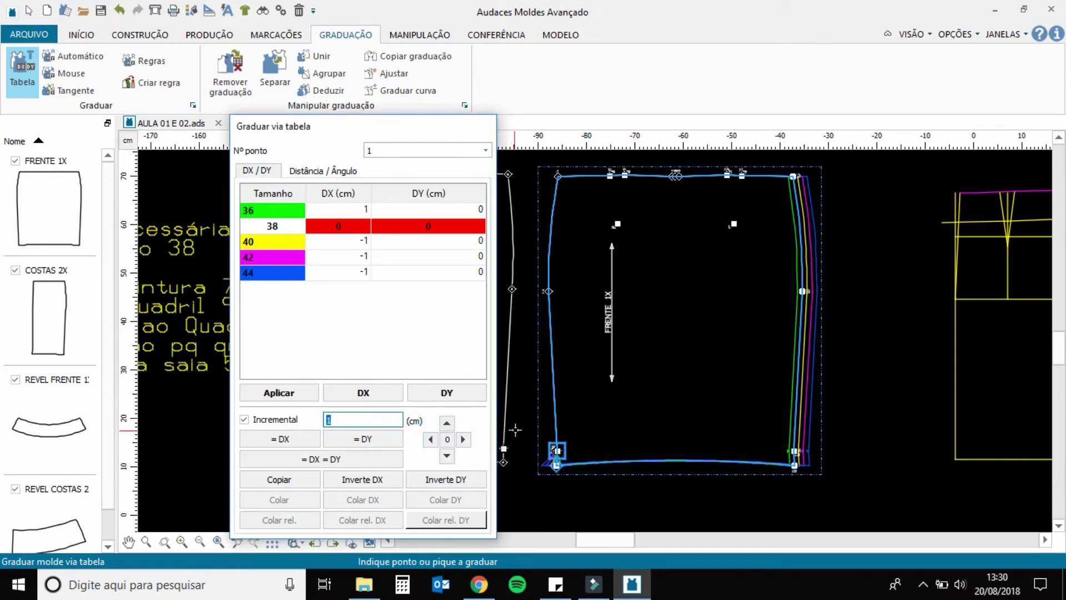
click(430, 439)
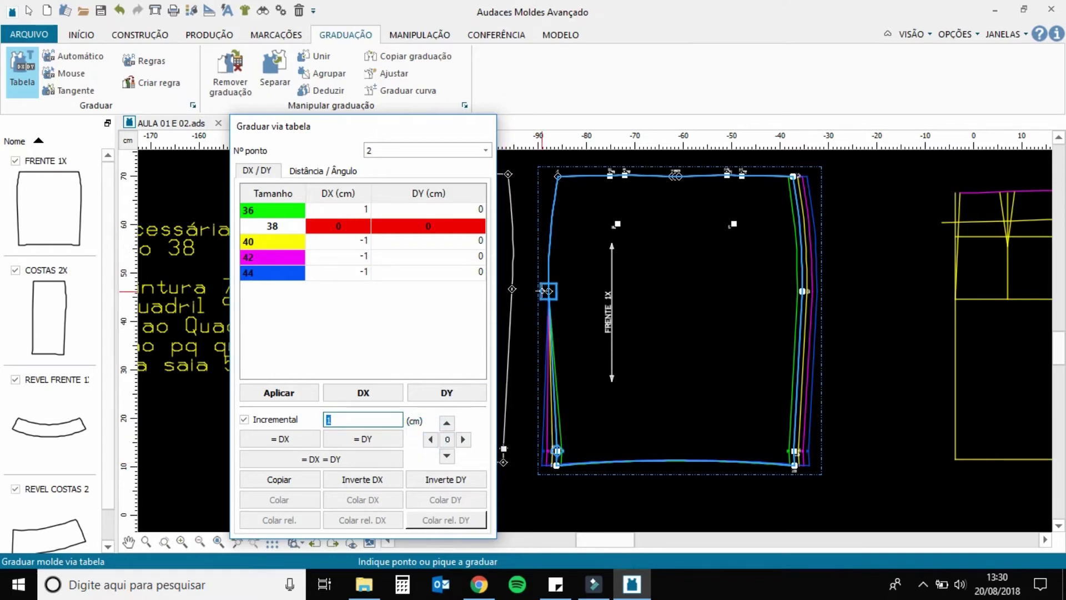
Step: Grade the hip point and waist corner point 4 on that same FRENTE 1X side by -1 cm DX and finish grading the piece
click(430, 439)
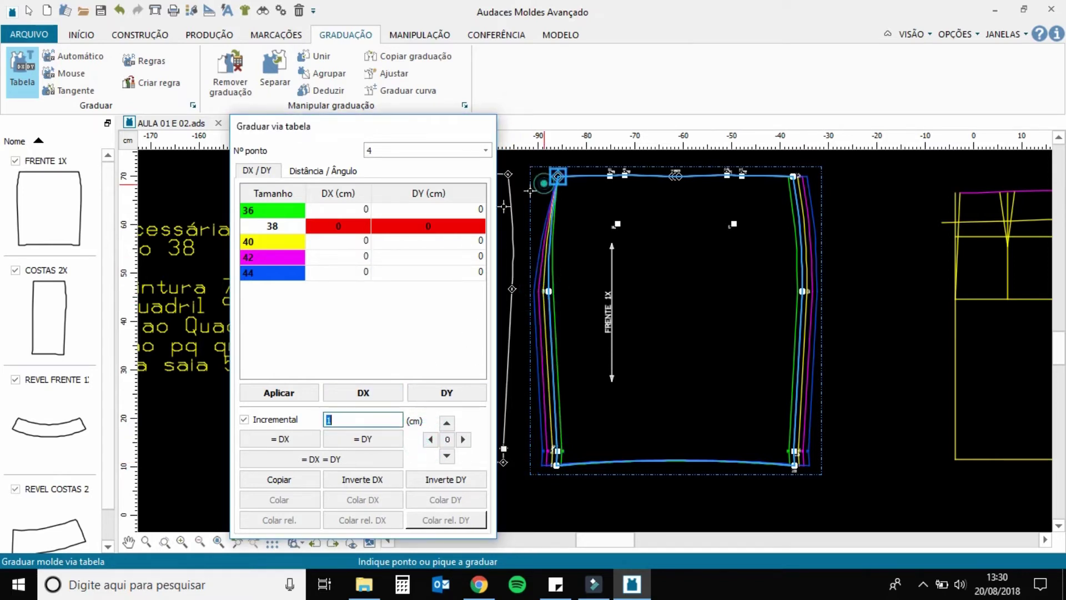
click(430, 439)
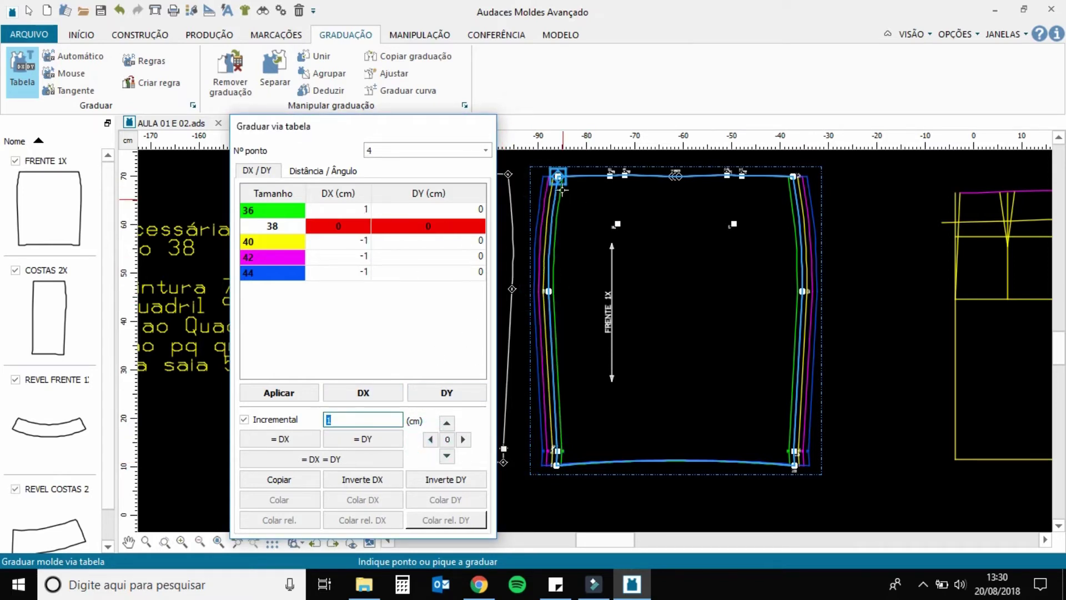
scroll(563, 200, up, 3)
scroll(565, 194, down, 2)
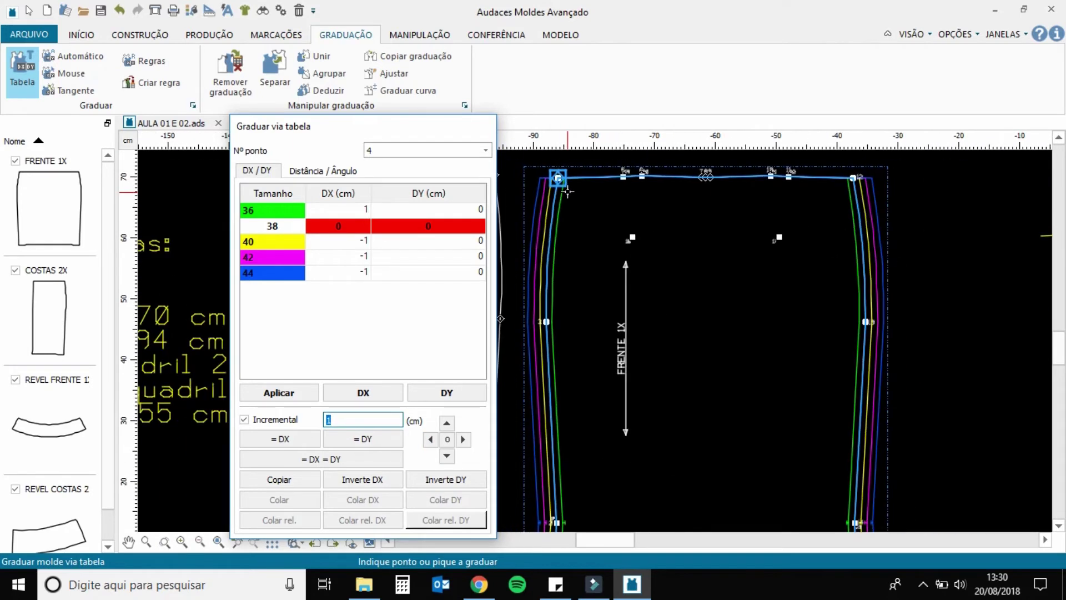
scroll(855, 247, down, 1)
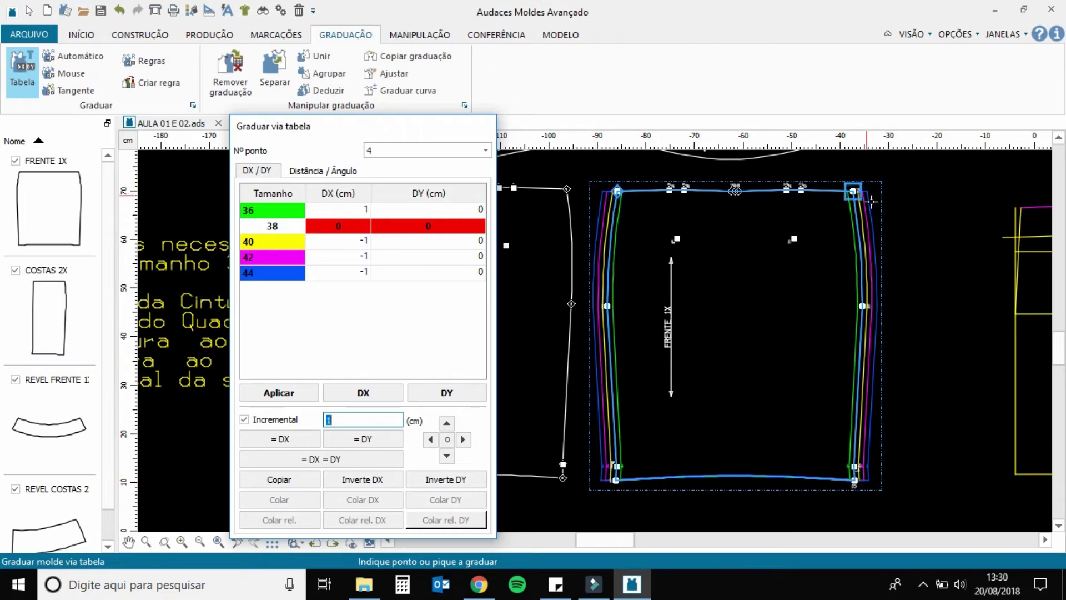
key(Escape)
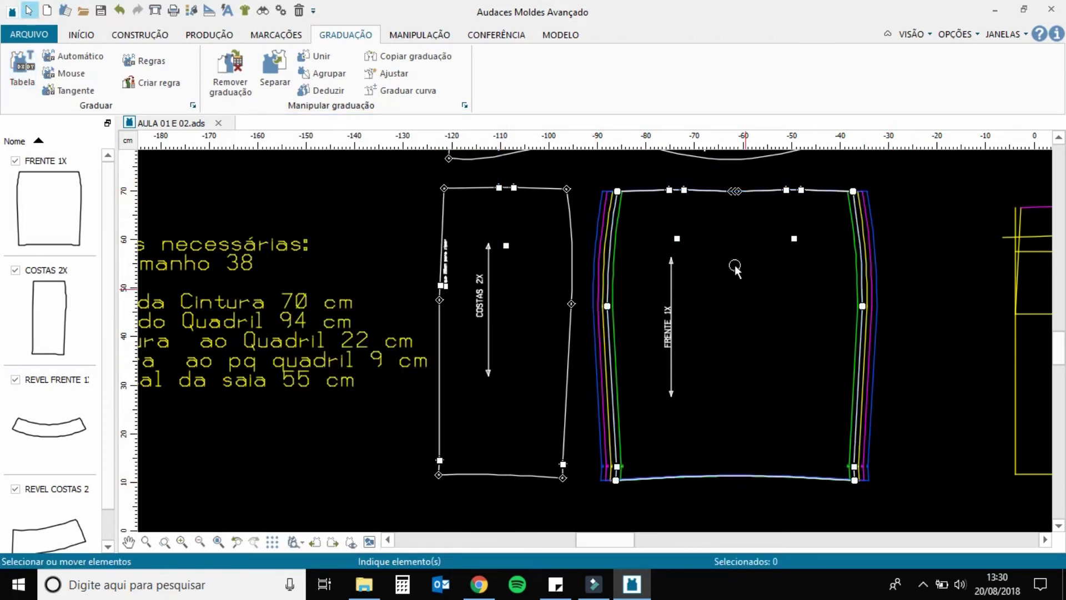
Step: Shift the COSTAS 2X piece about 1 cm towards the FRENTE 1X piece
click(567, 369)
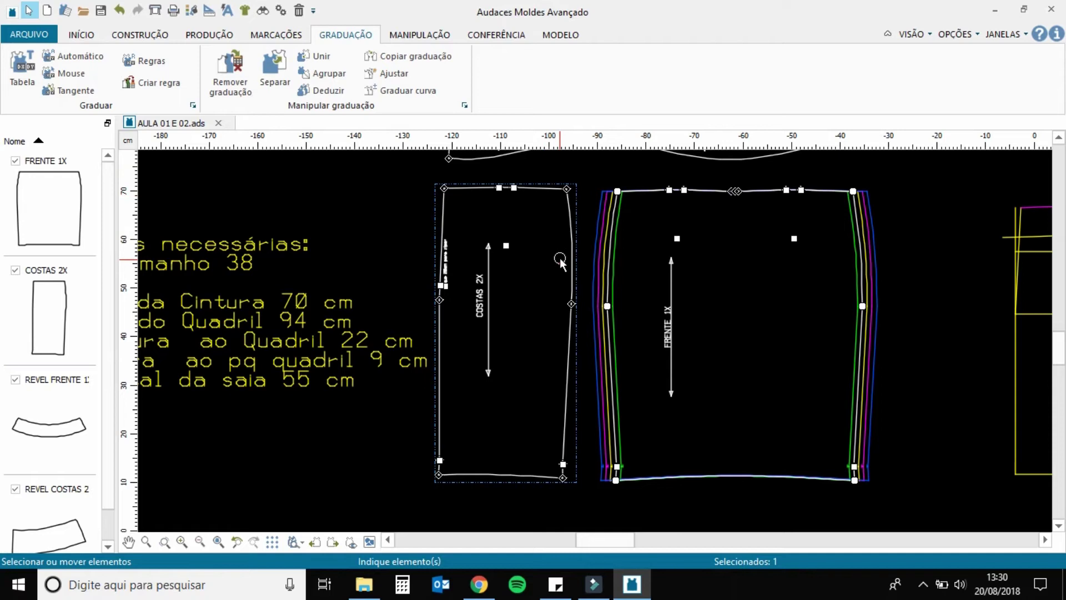
mouse_move(496, 191)
mouse_down()
mouse_move(490, 185)
mouse_move(501, 193)
mouse_up()
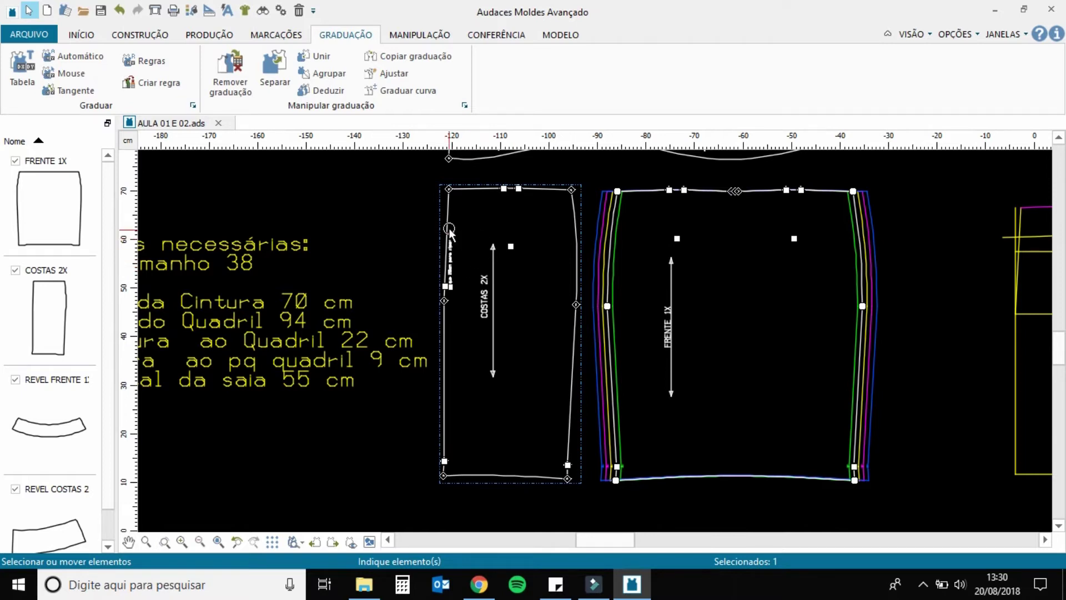
ctrl+drag(449, 230, 556, 249)
drag(582, 198, 342, 182)
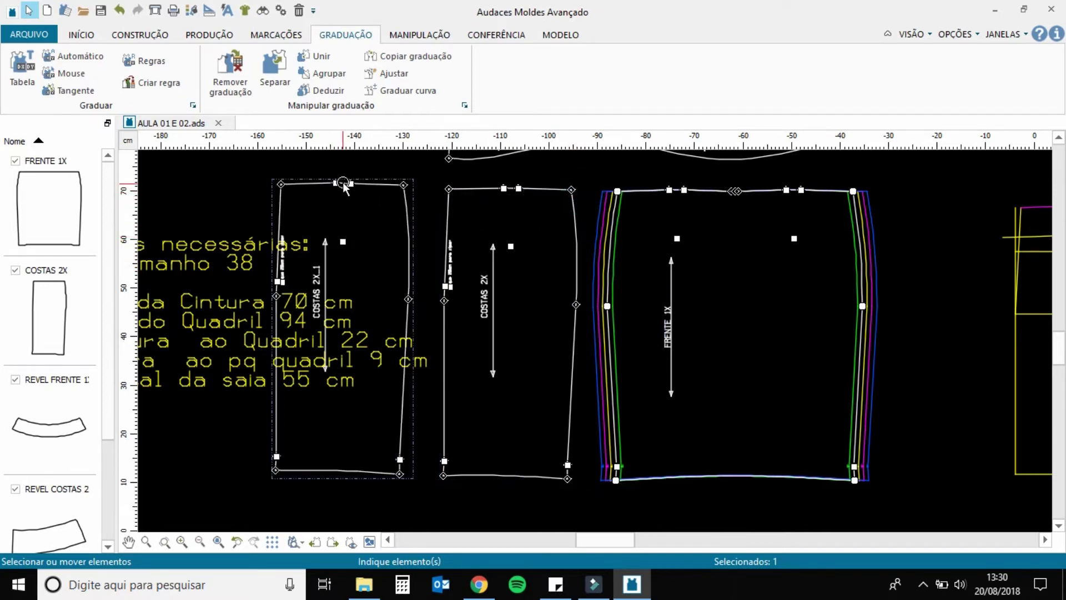
key(Delete)
Step: Start table grading on COSTAS 2X and grade side-seam waist corner point 7 by an incremental 0.5 cm DX outwards
click(452, 192)
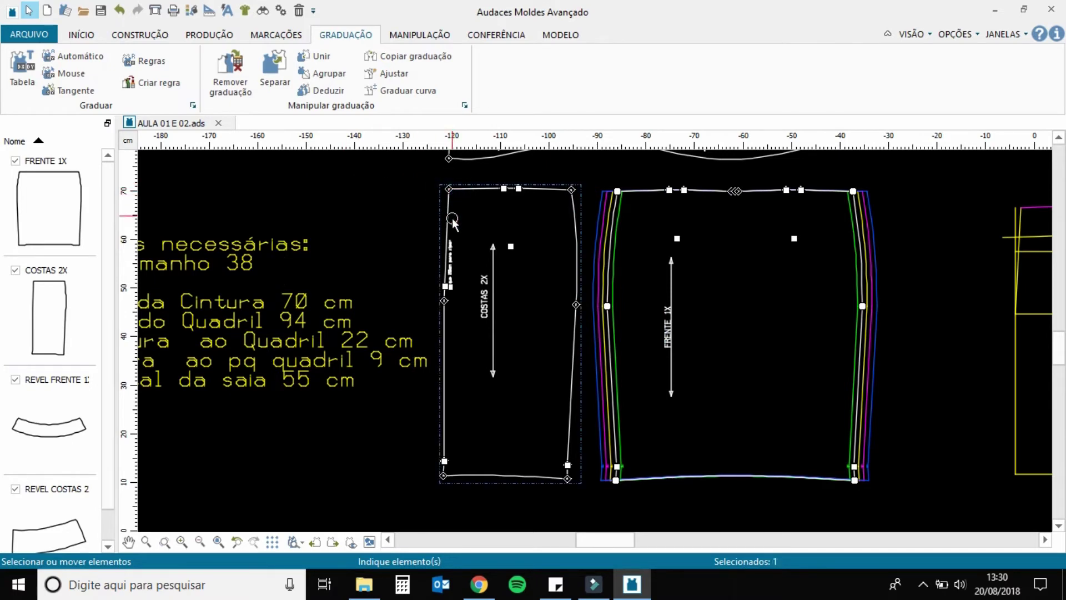
scroll(463, 248, up, 5)
scroll(532, 196, down, 4)
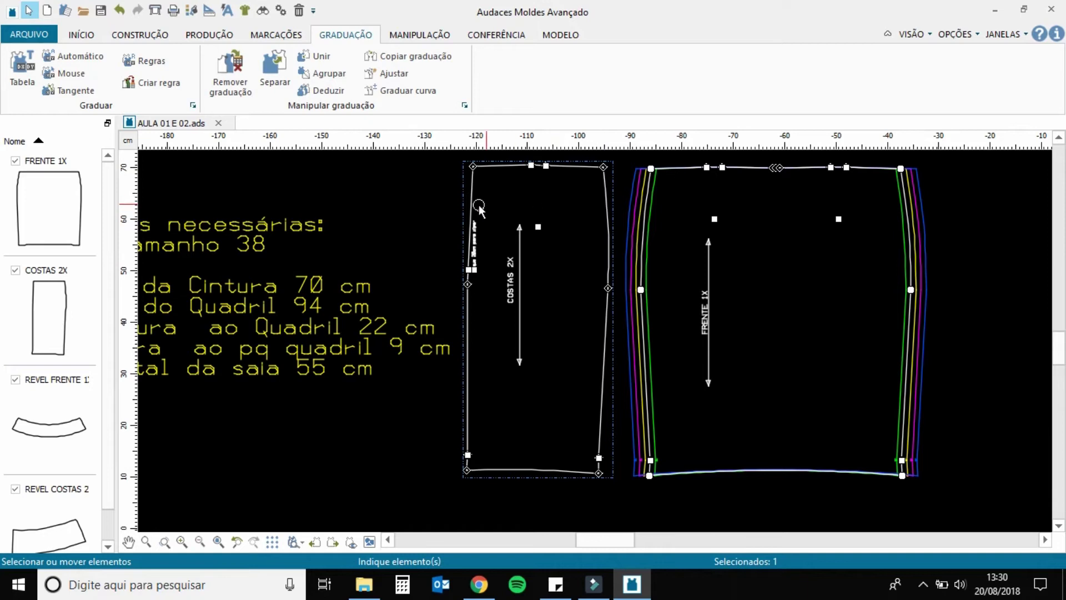
click(22, 71)
click(600, 172)
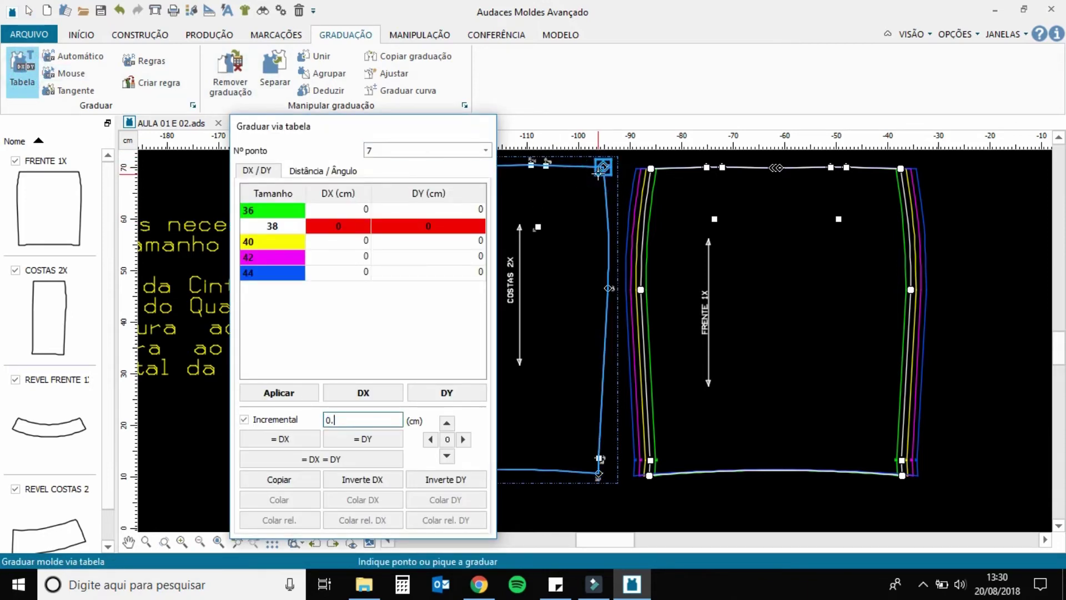
click(463, 439)
Step: Grade the remaining side-seam points of COSTAS 2X (hip, hem notch and hem corner) by 0.5 cm DX outwards
click(609, 288)
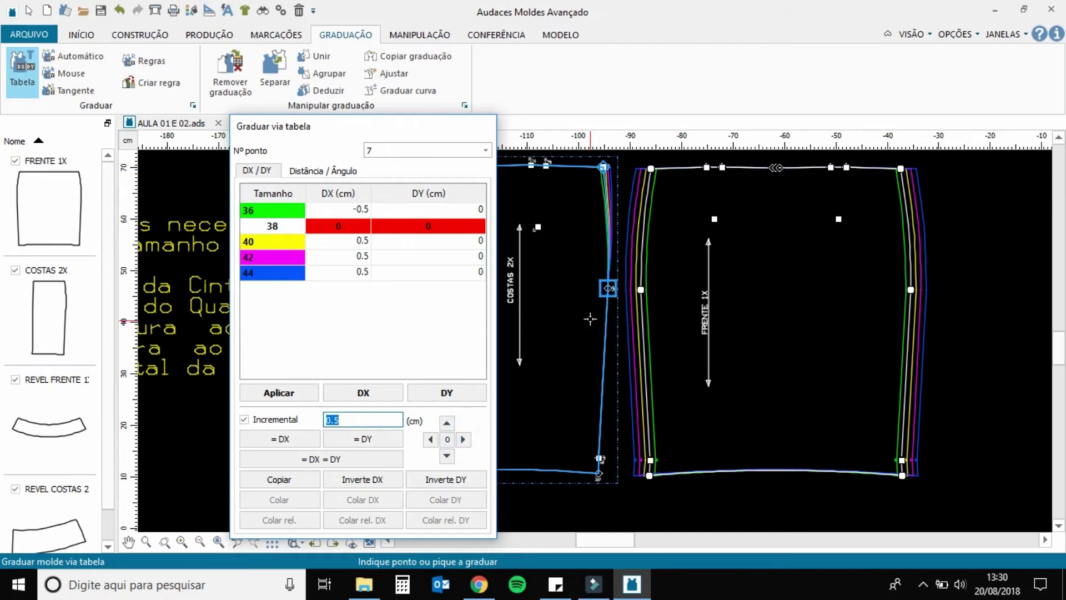
click(462, 439)
click(598, 456)
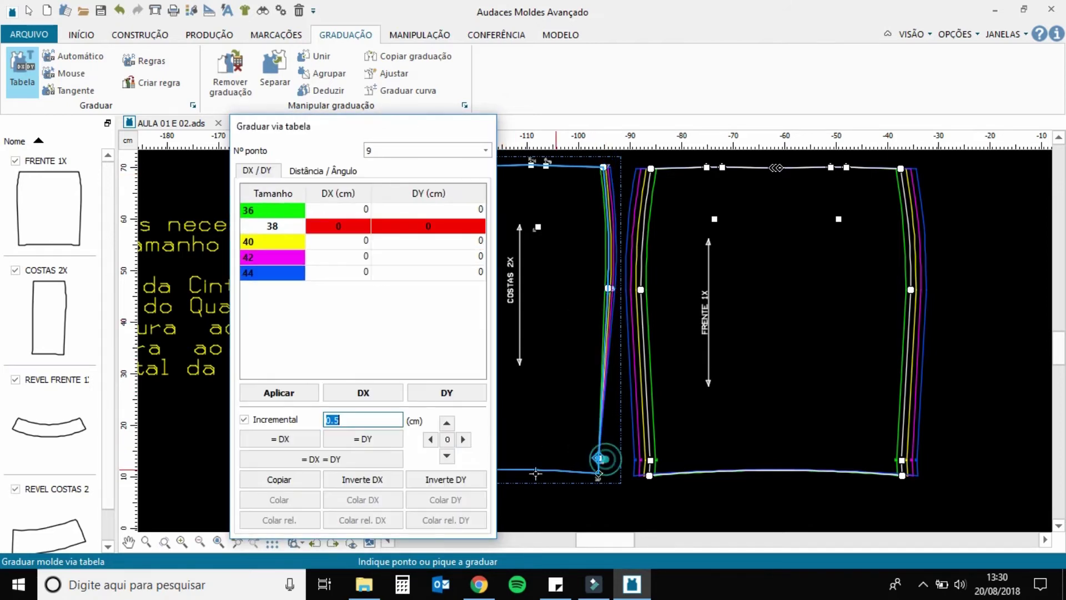
click(464, 440)
click(597, 473)
click(464, 439)
Step: Grade the centre-back hem corner and hem notch point 2 of COSTAS 2X by 0.5 cm in the negative DX direction
click(389, 543)
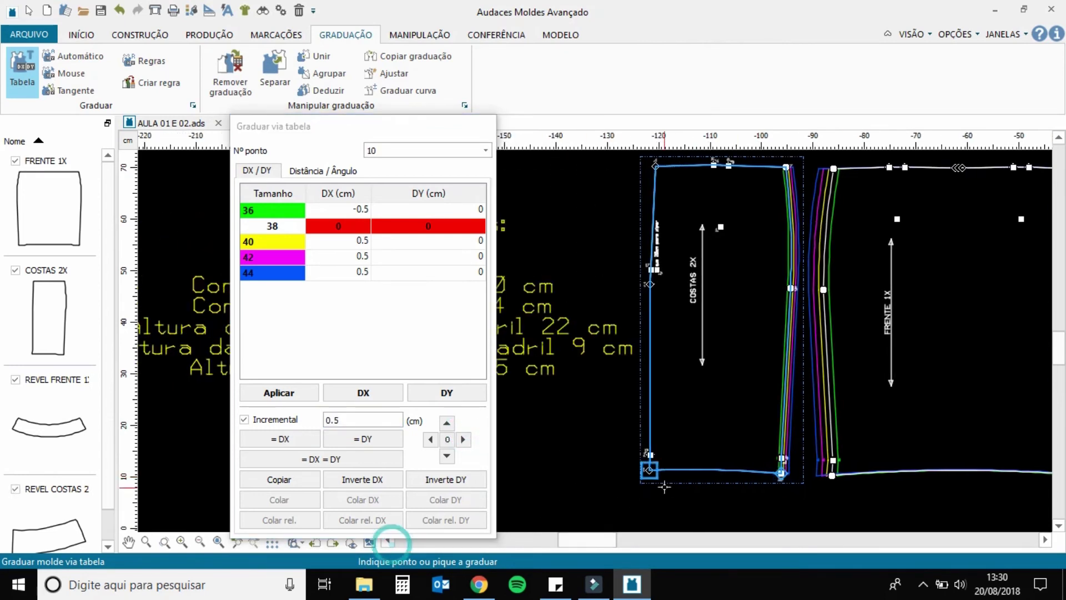
click(649, 470)
click(431, 439)
click(650, 454)
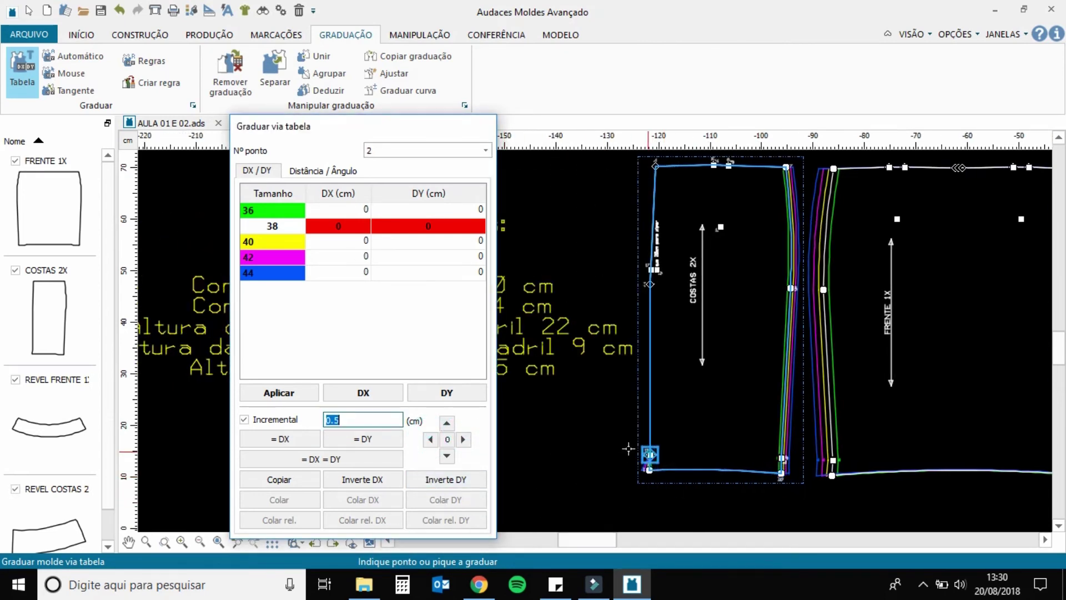
click(430, 439)
Step: Grade centre-back hip point 3 and waist corner point 4 of COSTAS 2X by -0.5 cm DX and finish grading the piece
click(650, 284)
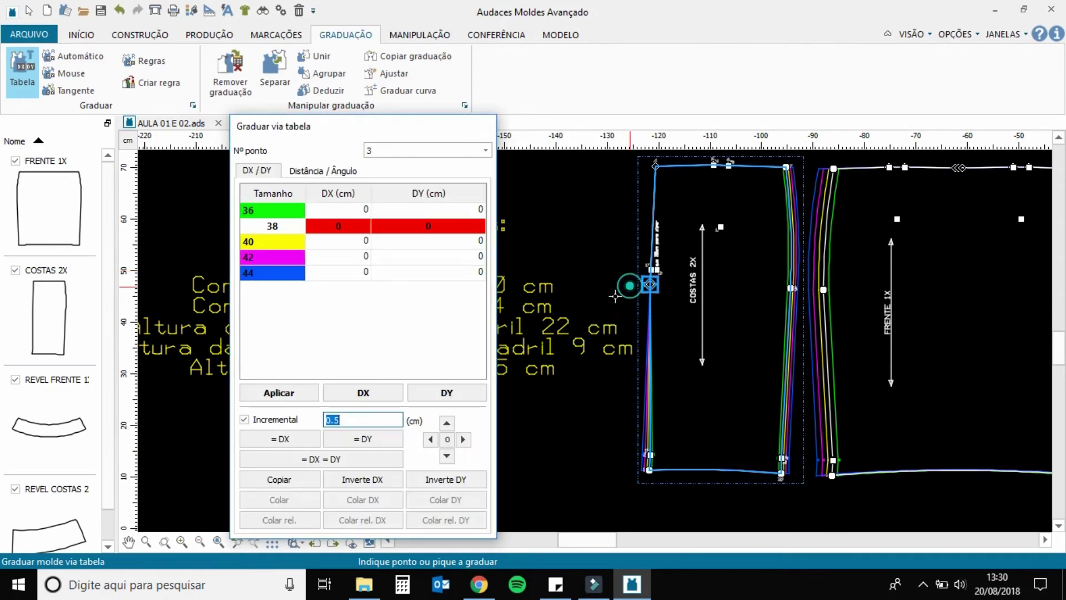
click(429, 439)
click(655, 166)
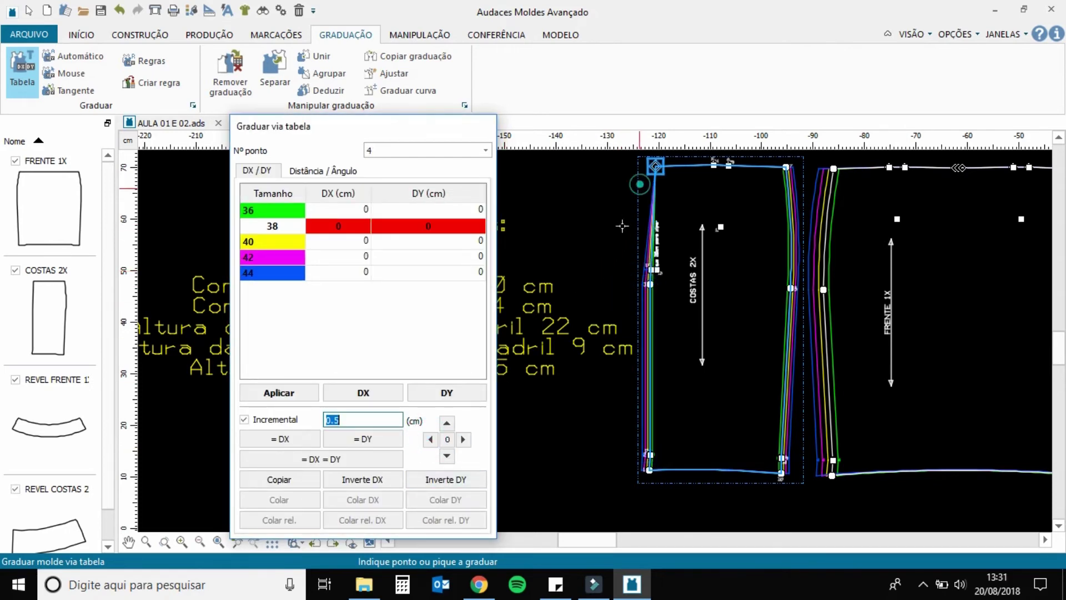
click(428, 439)
key(Escape)
scroll(722, 175, up, 2)
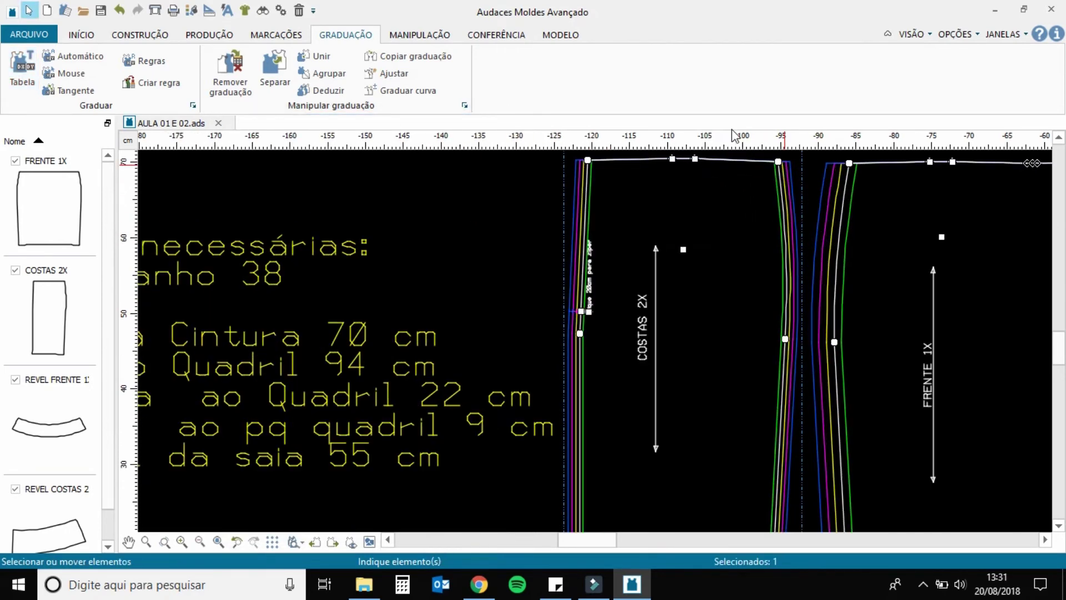
scroll(1048, 149, up, 1)
scroll(797, 209, up, 3)
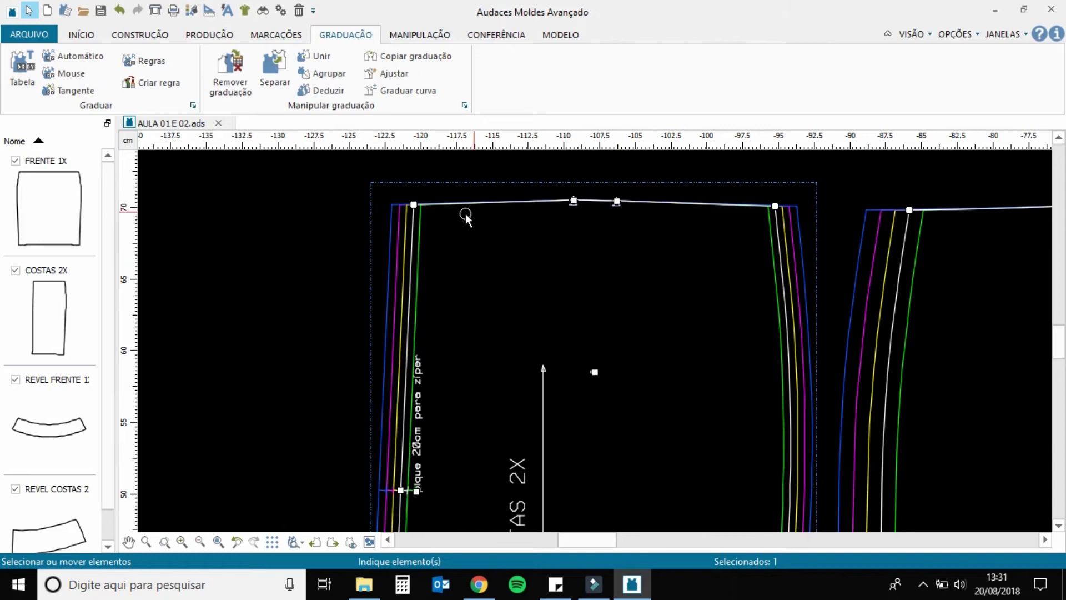
scroll(301, 270, down, 2)
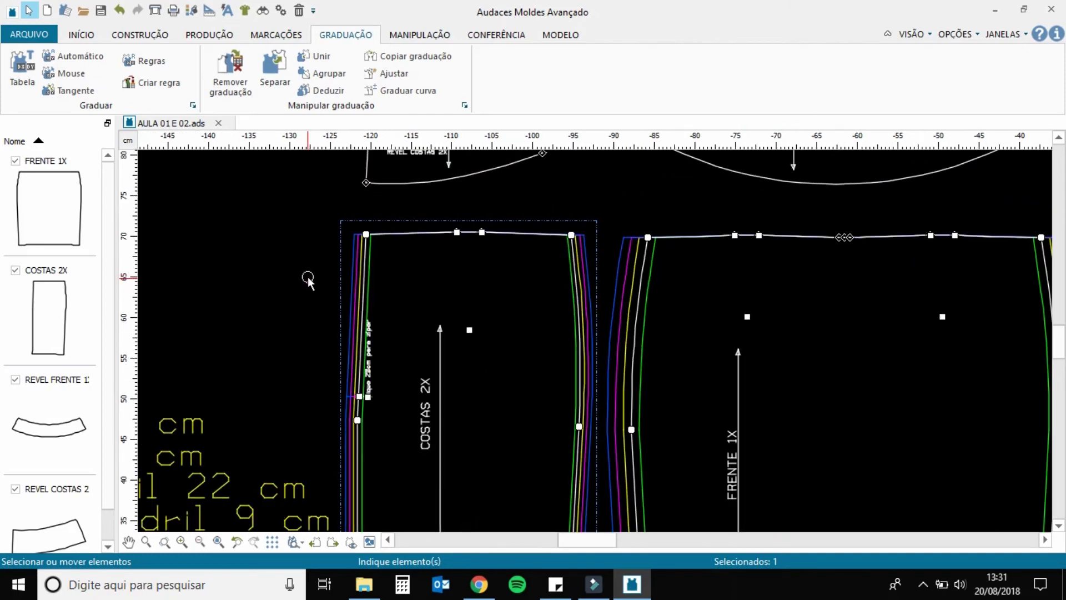
Step: Start table grading on FRENTE 1X and grade waist corner point 12 and dart notch points 11 and 10 by an incremental 0.5 cm DY upwards
scroll(308, 281, down, 2)
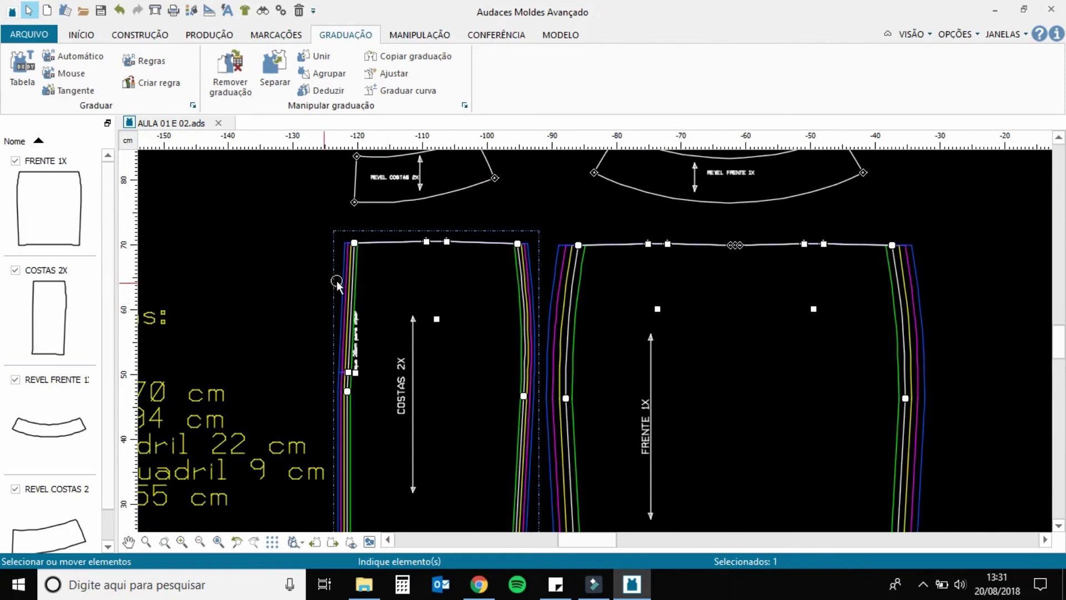
click(568, 254)
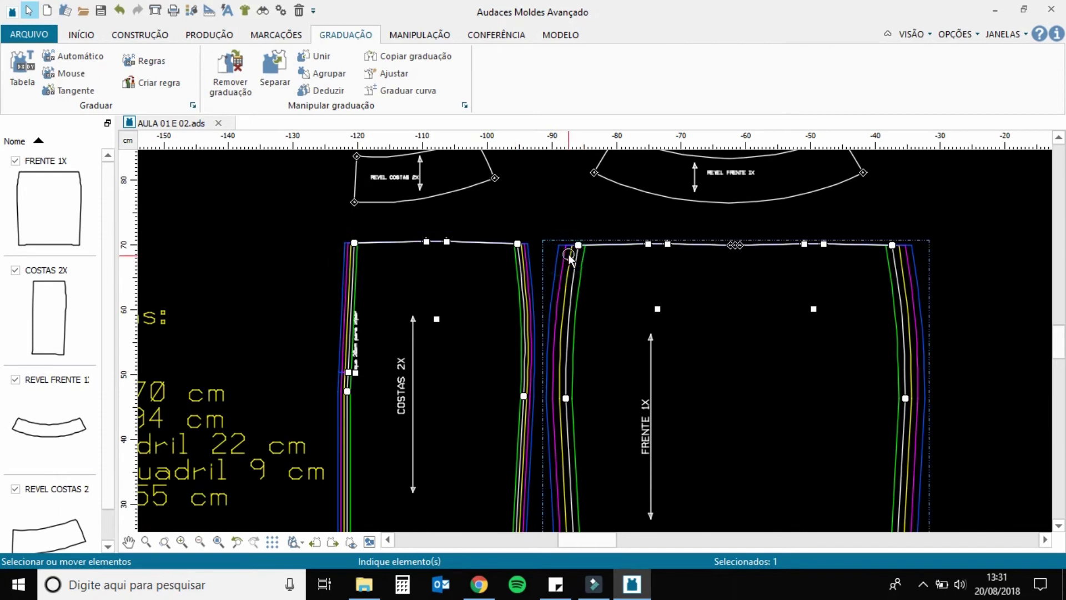
scroll(676, 279, down, 3)
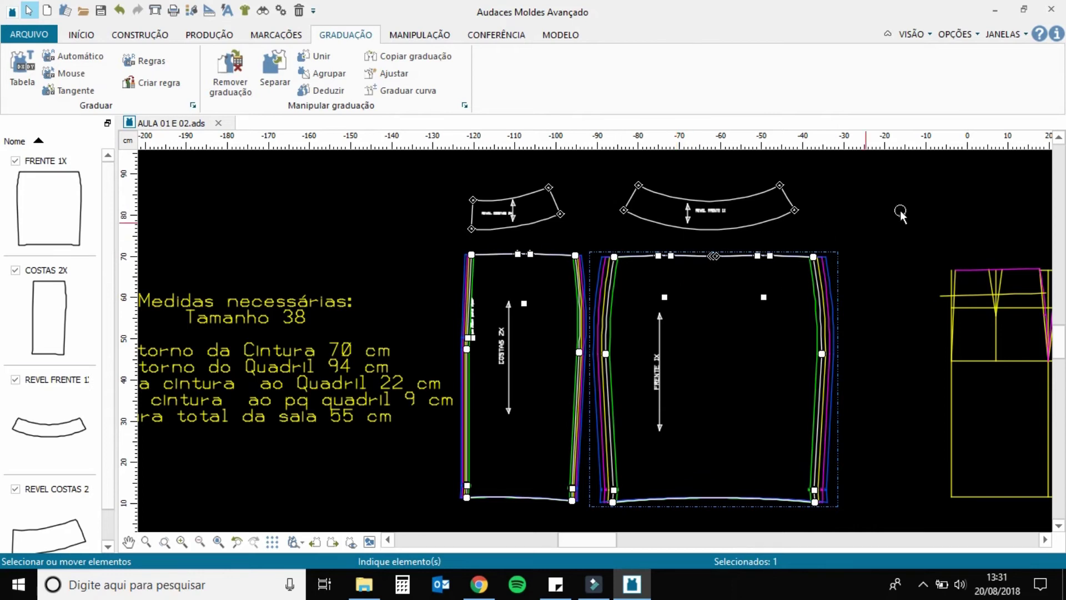
scroll(814, 191, up, 3)
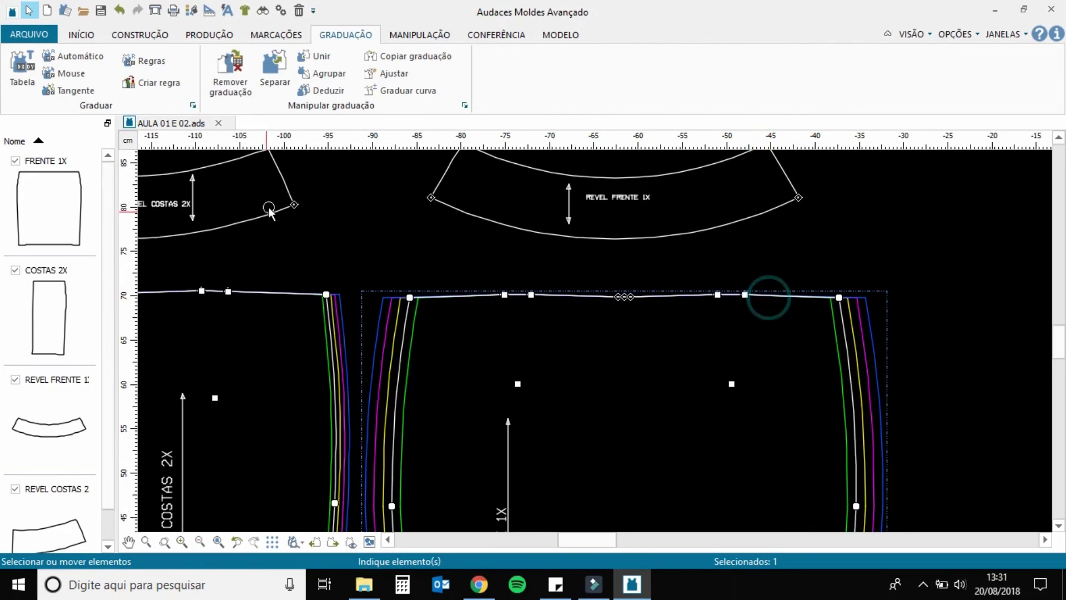
click(22, 71)
click(838, 297)
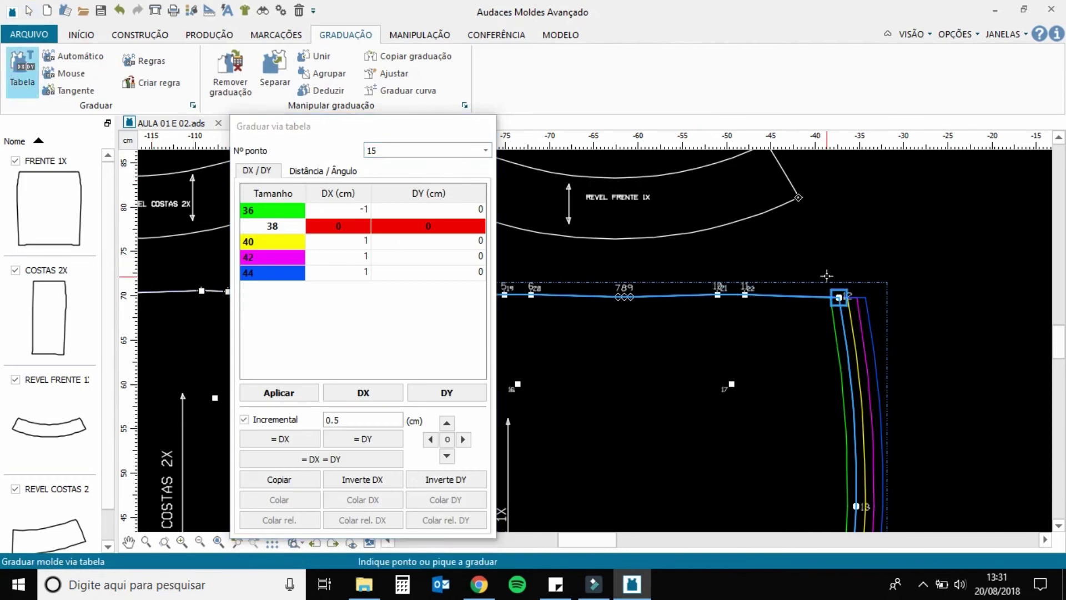
click(448, 423)
click(744, 293)
click(448, 424)
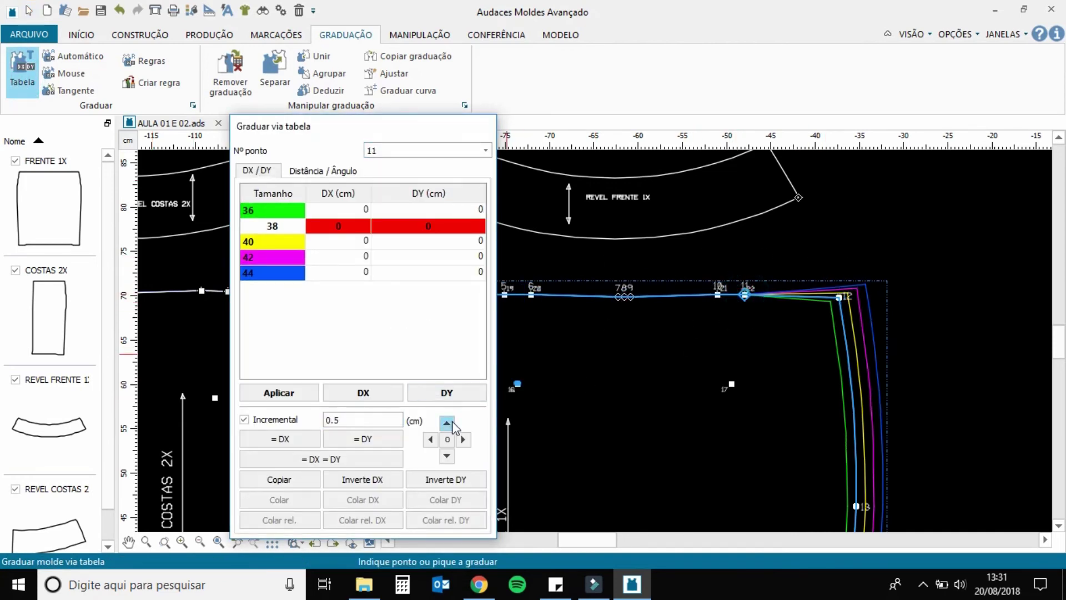
click(717, 292)
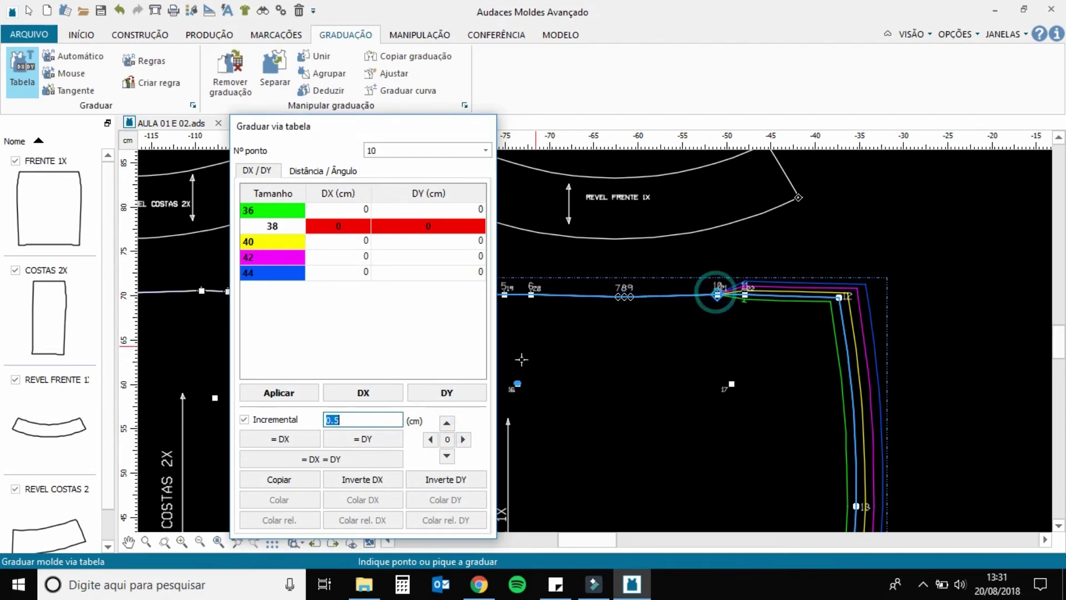
click(447, 423)
Step: Grade centre-front waist points 9, 8 and 7 of FRENTE 1X by 0.5 cm DY upwards and leave table grading
click(640, 323)
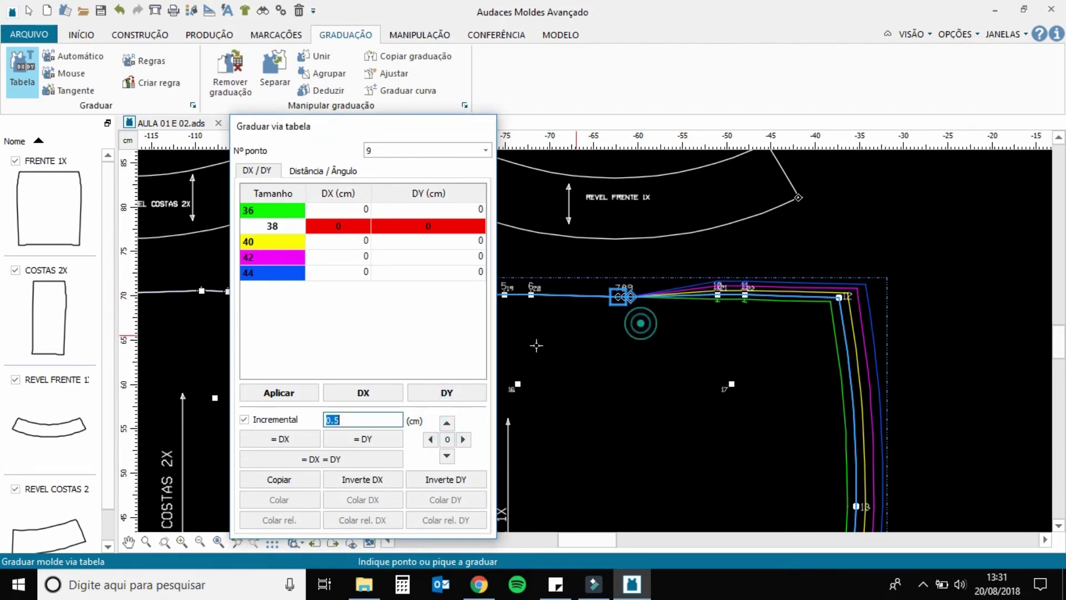
click(447, 423)
click(603, 333)
click(446, 421)
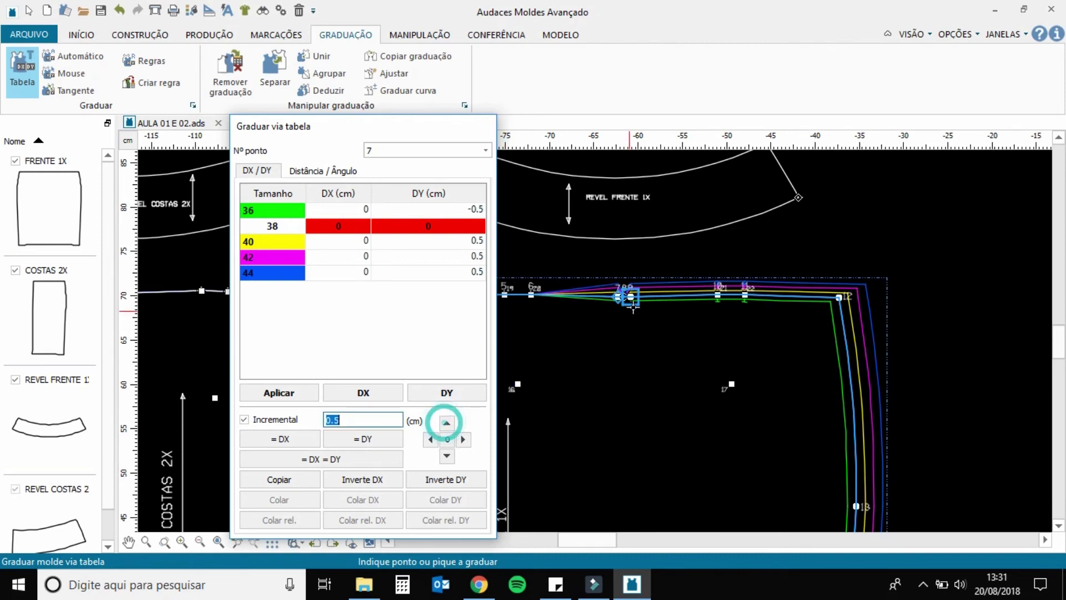
scroll(629, 304, up, 5)
click(616, 303)
click(448, 420)
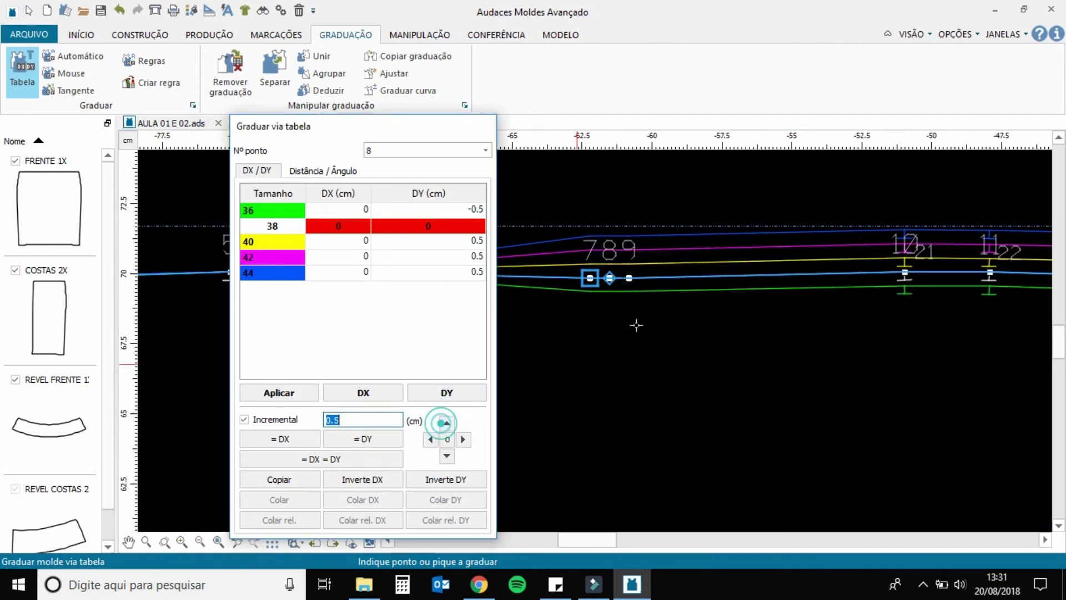
key(Escape)
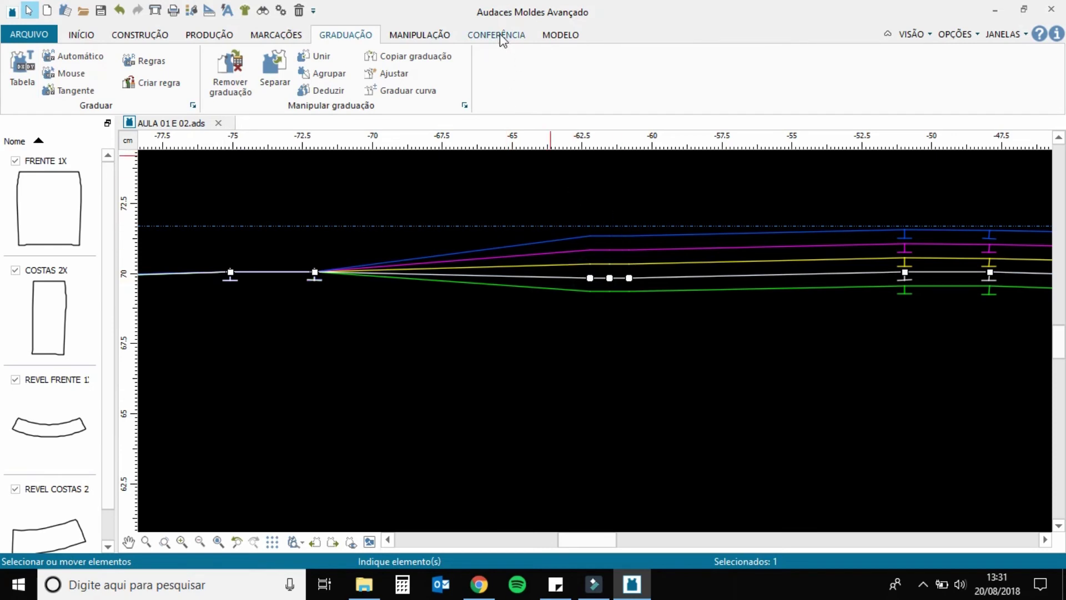
Step: Delete the three closely spaced centre-front points from the FRENTE 1X waistline
click(438, 36)
click(638, 73)
click(590, 278)
click(619, 284)
key(Escape)
scroll(619, 284, down, 2)
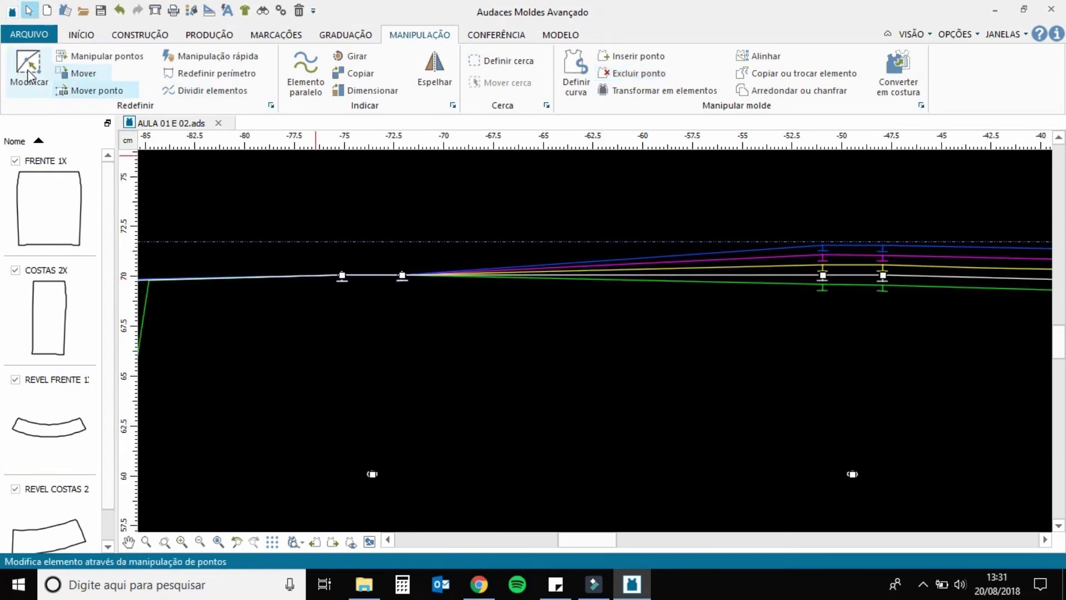
click(29, 75)
click(402, 275)
click(392, 274)
click(502, 235)
Step: Resume table grading on FRENTE 1X and grade the other dart's notch points 6 and 5 by 0.5 cm DY upwards
click(338, 33)
click(22, 70)
click(388, 269)
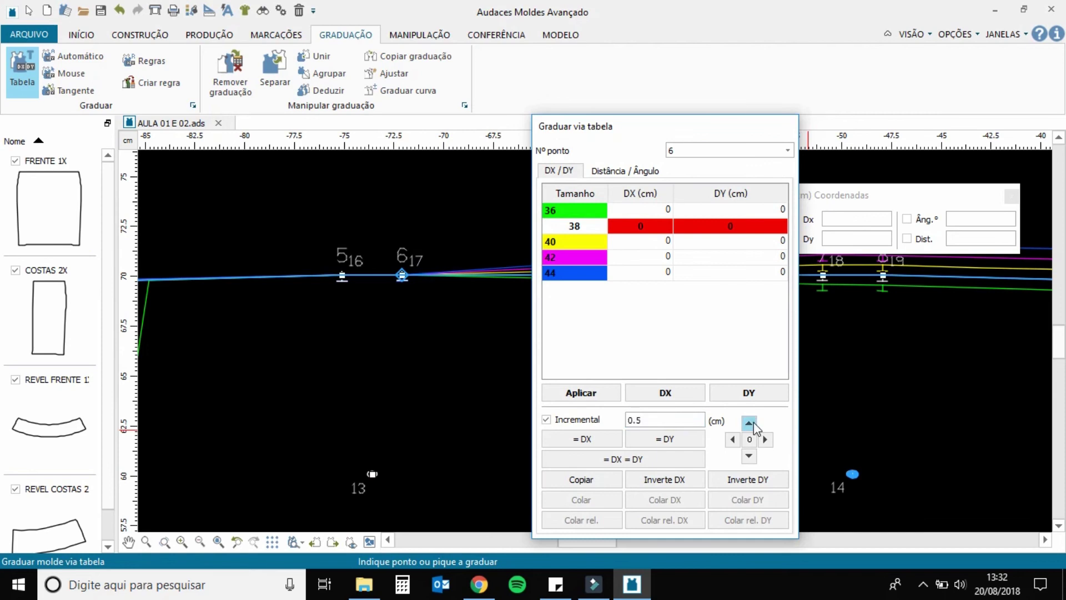
click(754, 426)
click(342, 273)
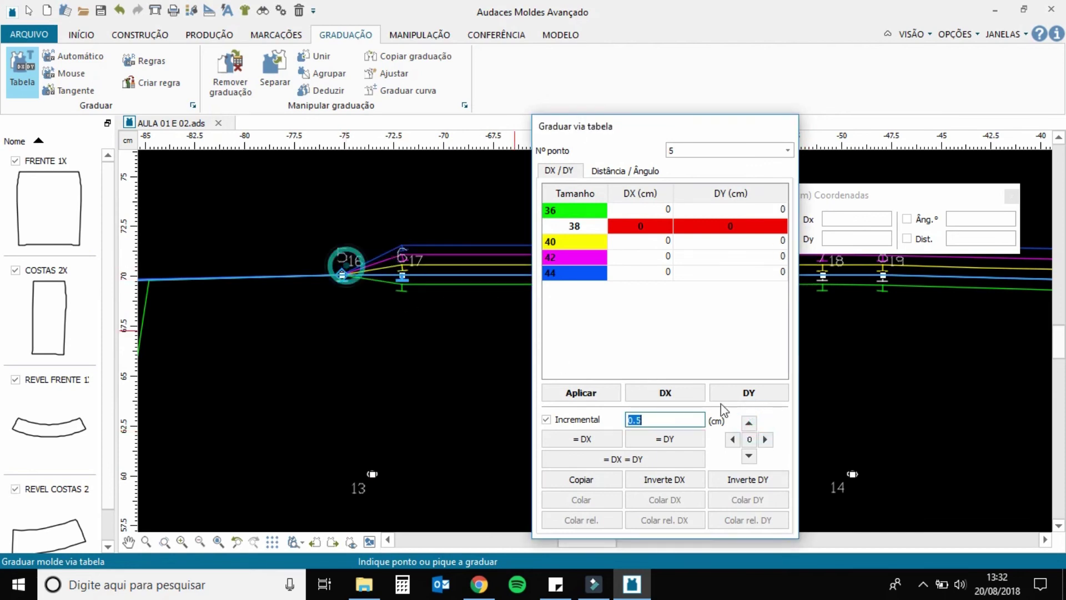
click(748, 423)
Step: Grade waist corner point 4 of FRENTE 1X by 0.5 cm DY upwards and finish grading the piece
click(397, 541)
click(251, 280)
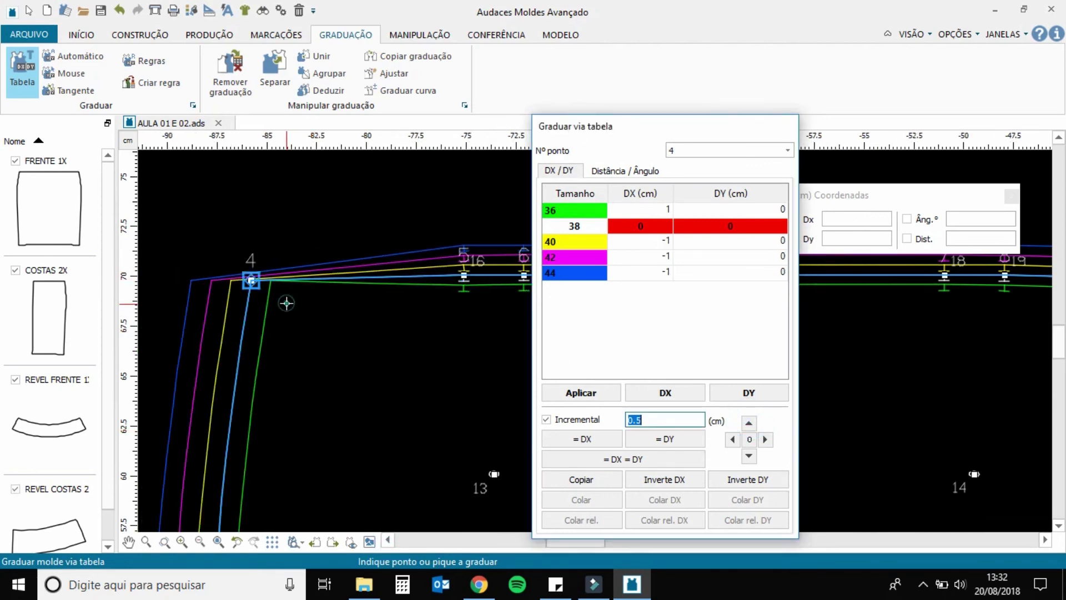
click(744, 422)
right_click(391, 326)
Step: Grade side-seam waist corner point 7 and dart notch point 6 of COSTAS 2X by an incremental 0.5 cm DY upwards
scroll(391, 326, down, 8)
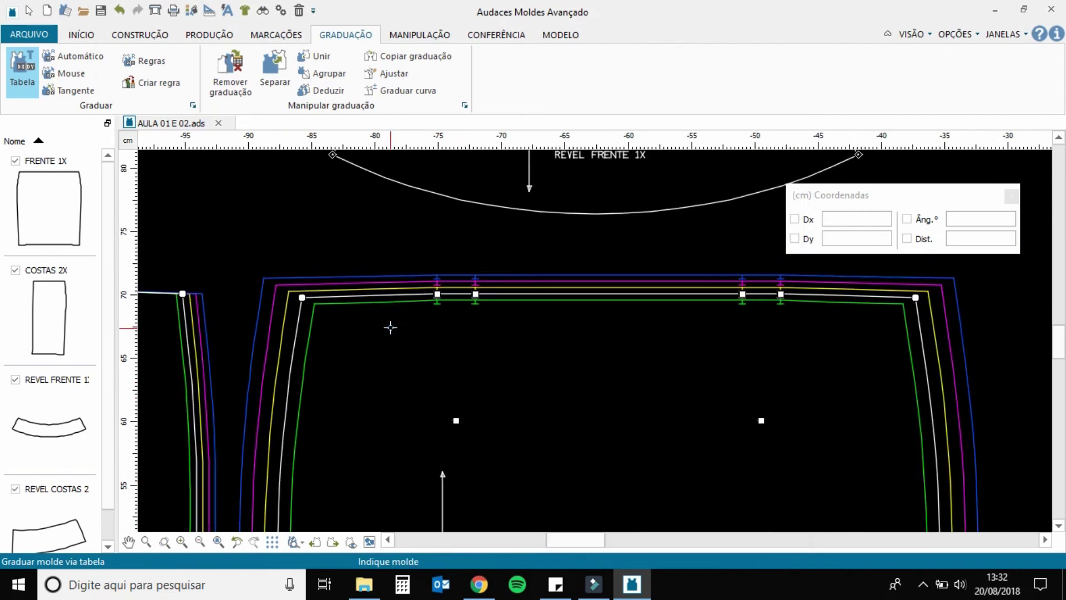
scroll(455, 332, down, 1)
scroll(455, 331, up, 2)
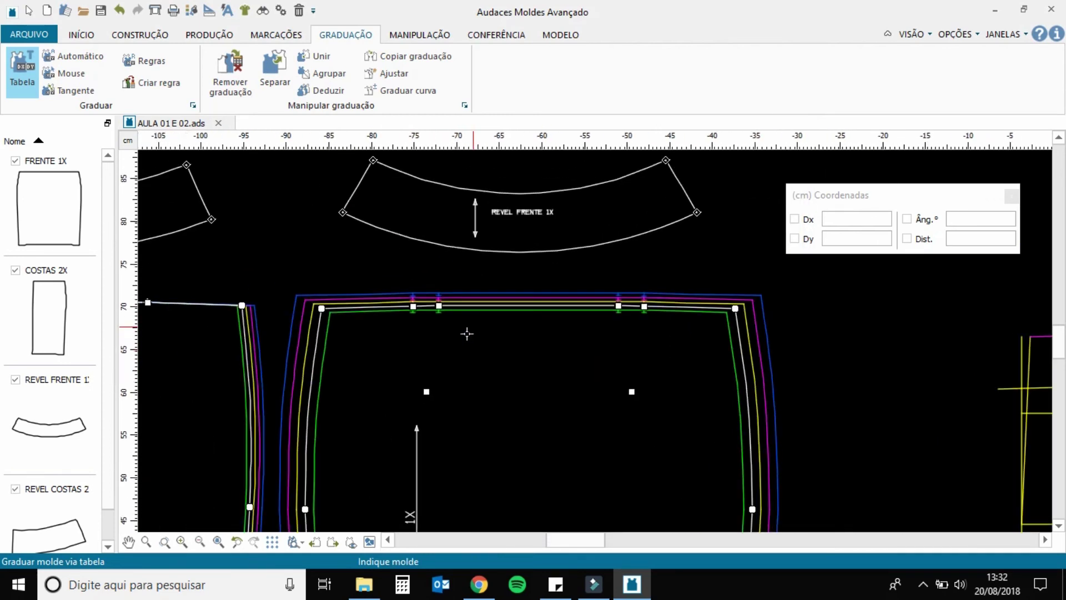
click(389, 540)
click(391, 541)
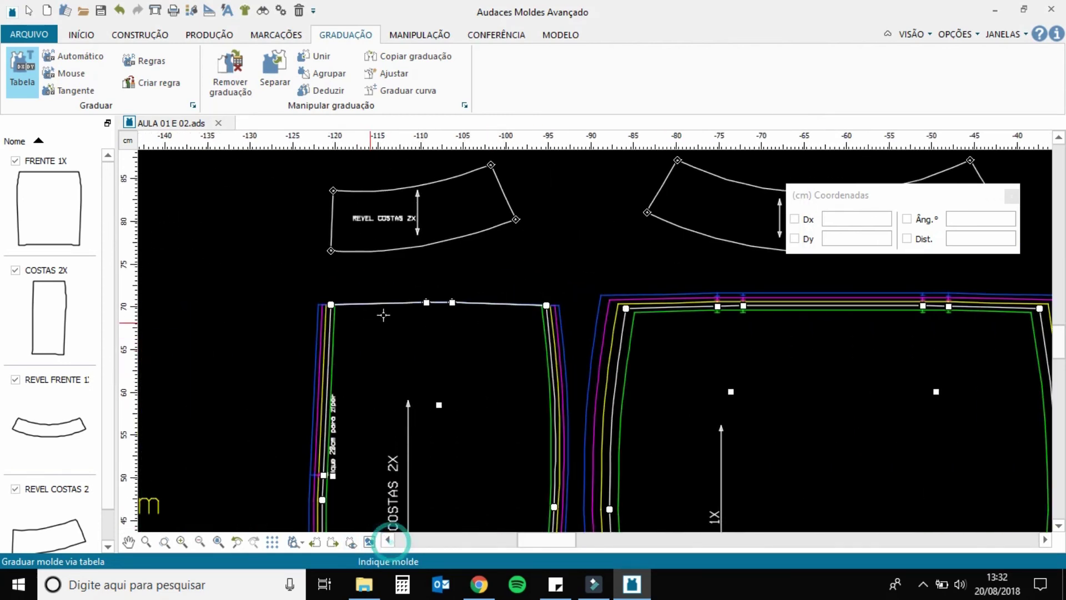
scroll(441, 300, up, 2)
click(592, 309)
drag(645, 128, 799, 192)
click(659, 298)
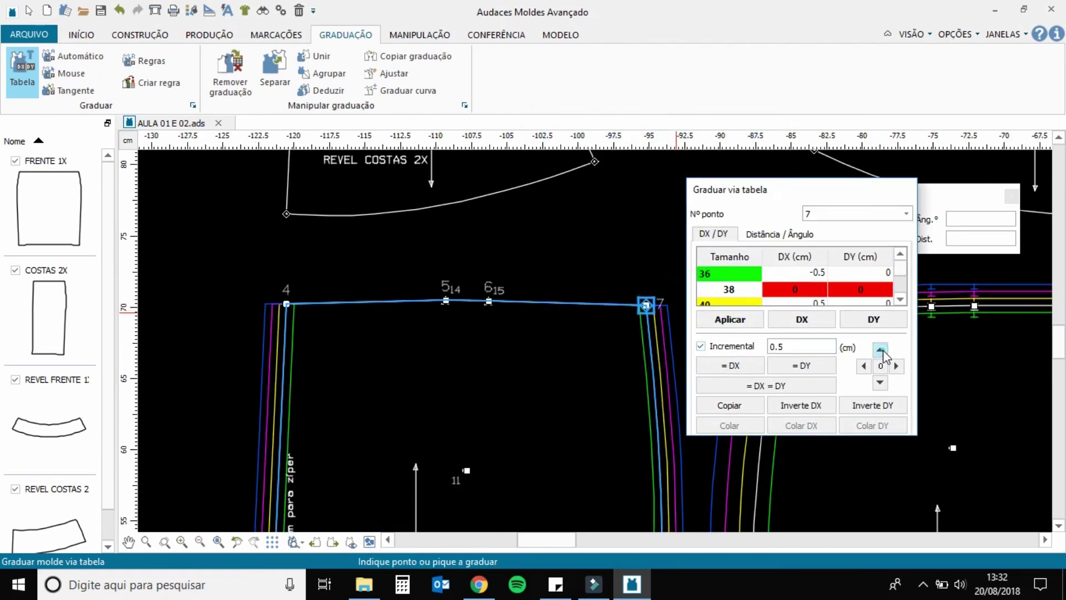
click(500, 273)
click(880, 348)
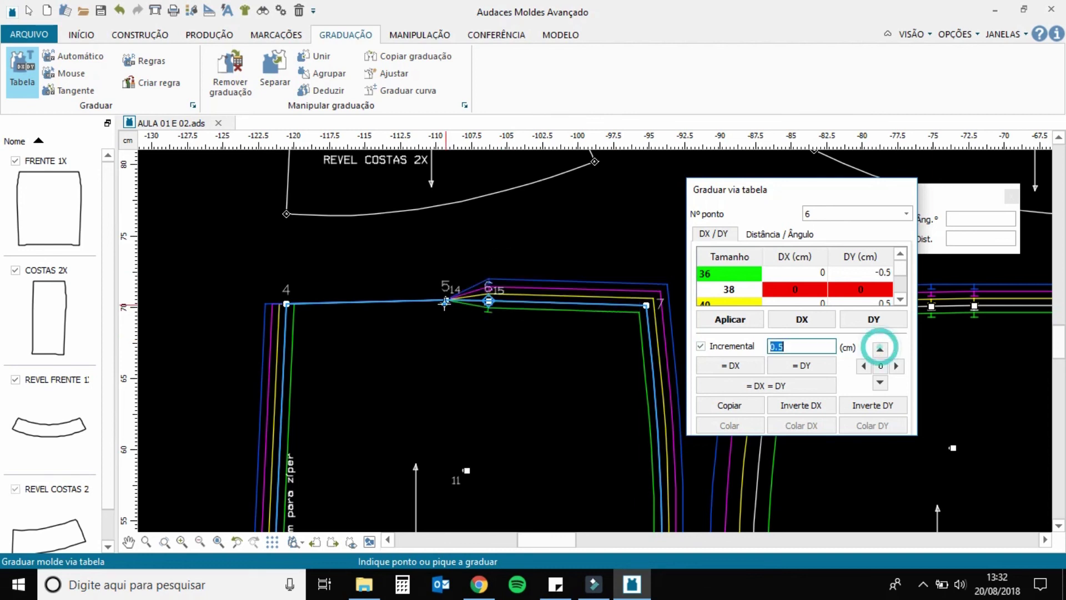
Step: Grade dart notch point 5 and centre-back waist corner point 4 of COSTAS 2X by 0.5 cm DY upwards and finish the piece
click(427, 305)
click(453, 298)
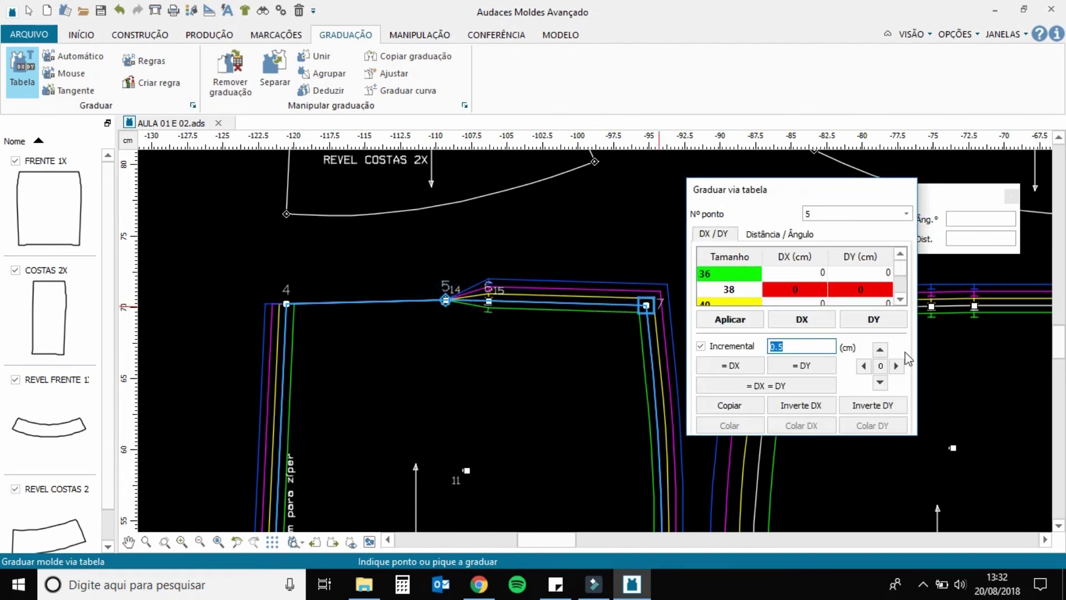
click(286, 303)
click(880, 348)
right_click(492, 318)
Step: Set the increment to 1 cm and grade side points 3 and 4 of REVEL FRENTE 1X by 1 cm DX outwards
scroll(492, 317, down, 4)
scroll(728, 420, down, 2)
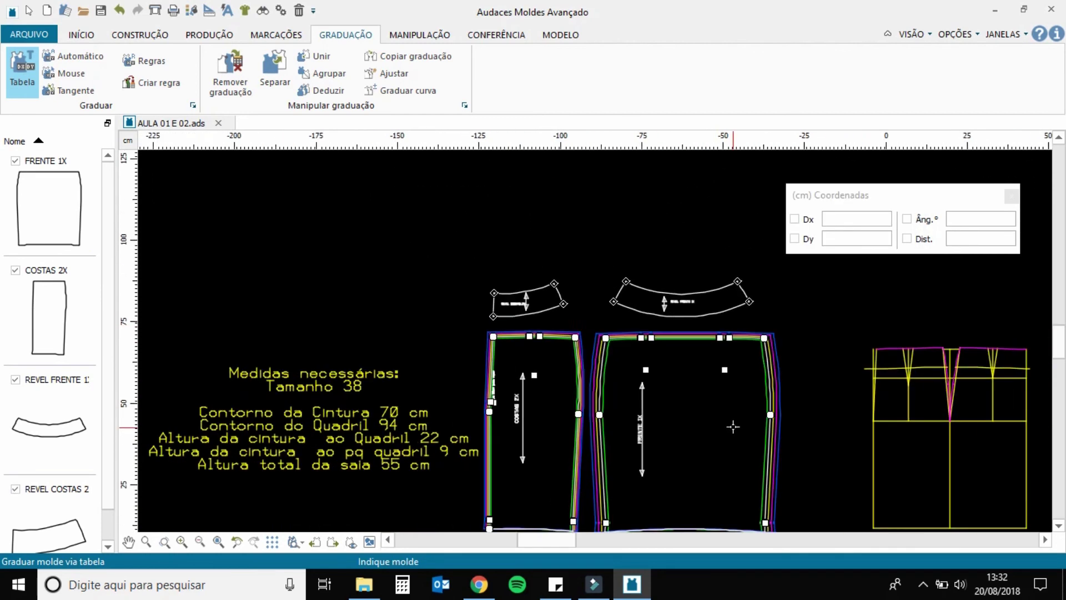
scroll(714, 304, up, 5)
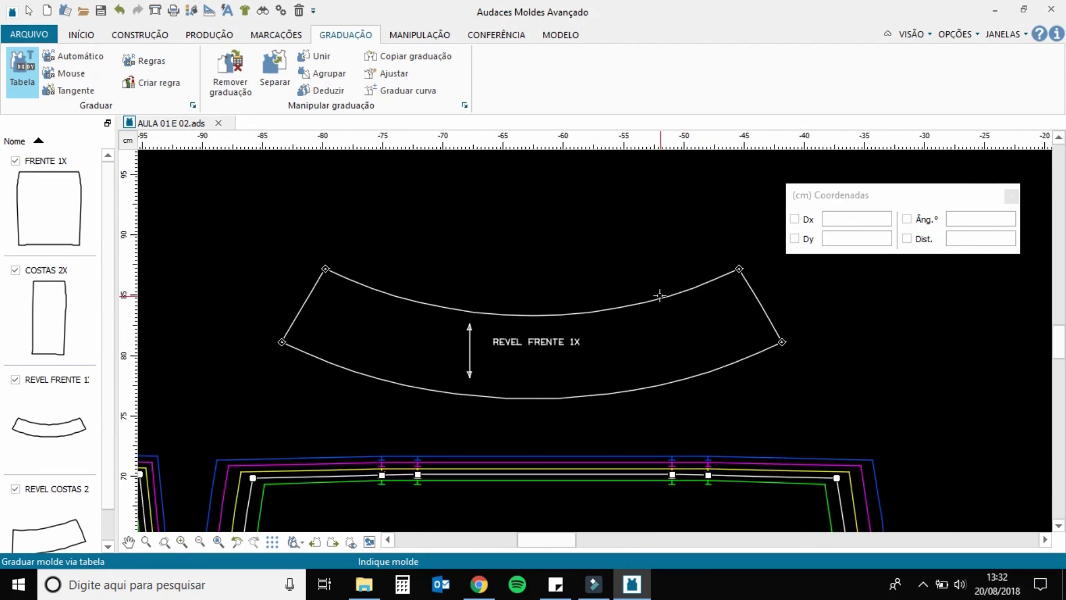
click(722, 317)
drag(722, 189, 826, 233)
text(1)
click(1001, 411)
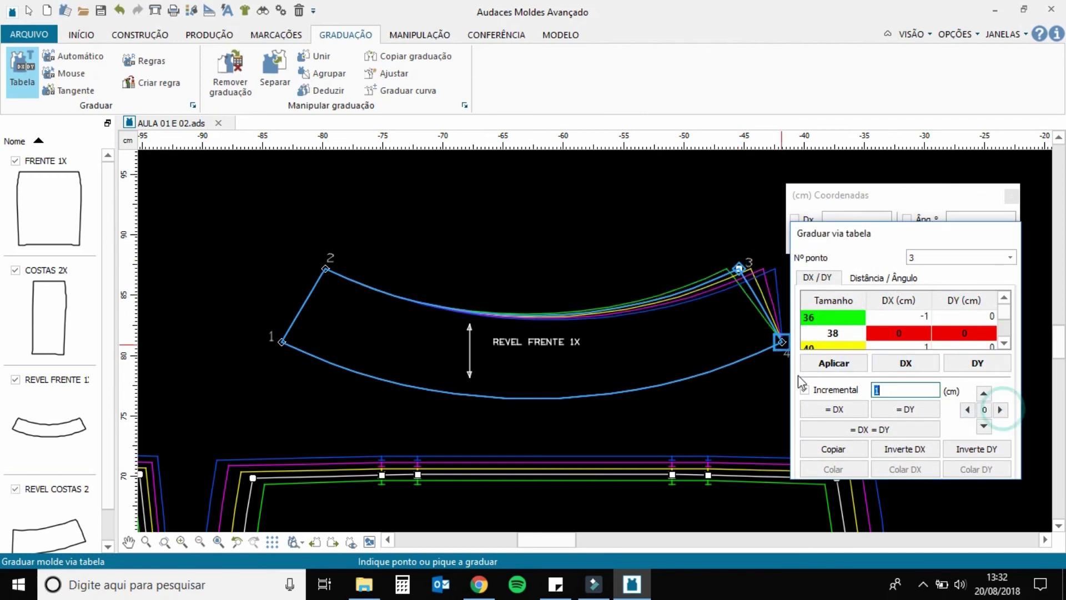
click(1000, 410)
Step: Grade the opposite side points 2 and 1 of REVEL FRENTE 1X by -1 cm DX and finish the piece
click(327, 270)
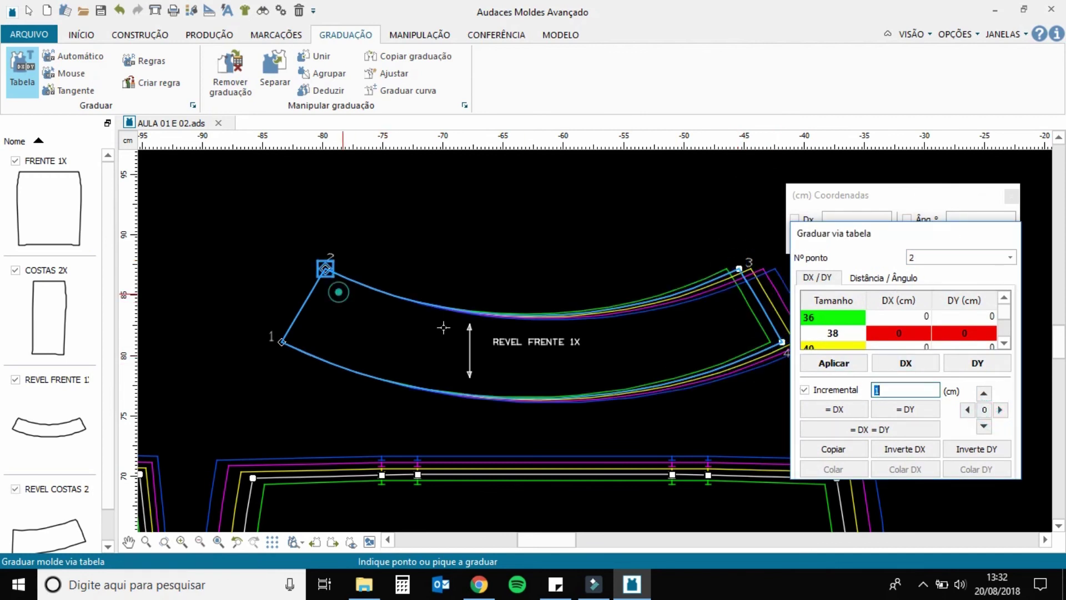
click(967, 411)
click(281, 342)
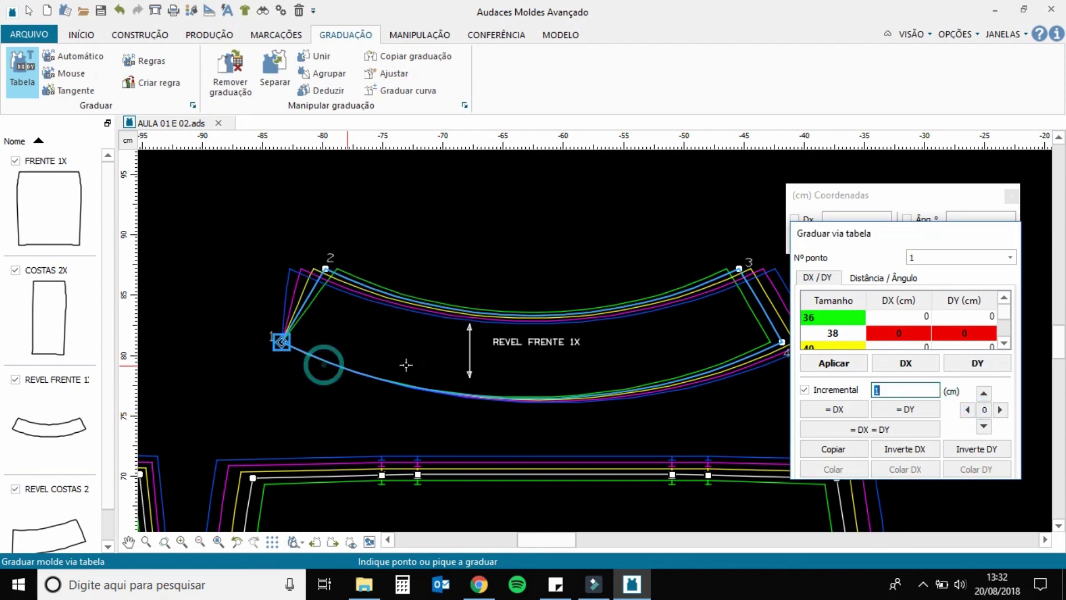
click(968, 411)
key(Escape)
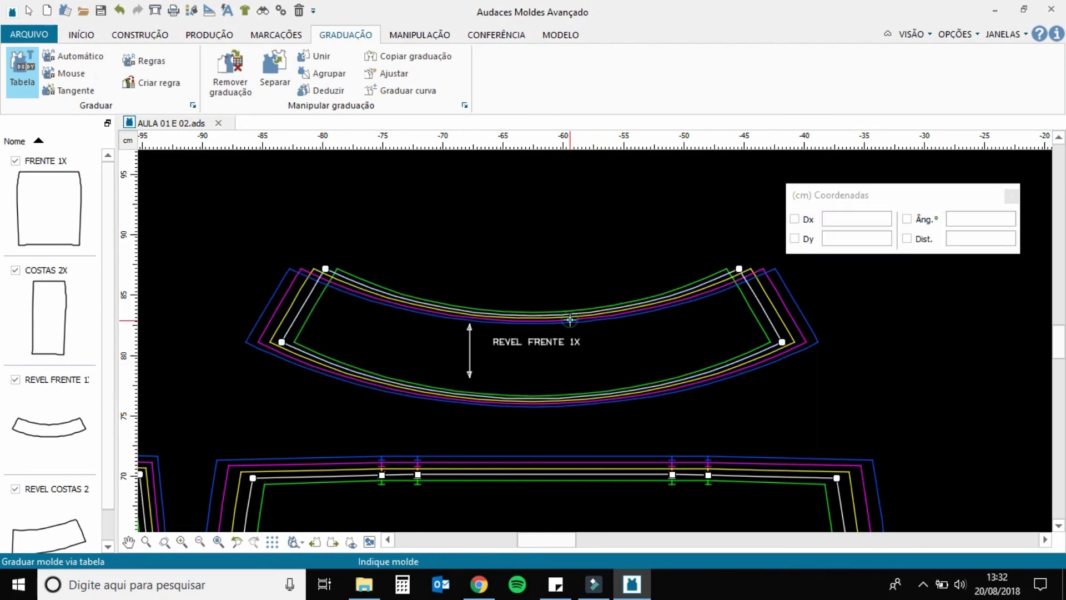
Step: Move the REVEL FRENTE 1X facing slightly upwards, farther from the FRENTE 1X waistline
click(558, 314)
scroll(558, 314, down, 2)
drag(571, 381, 566, 325)
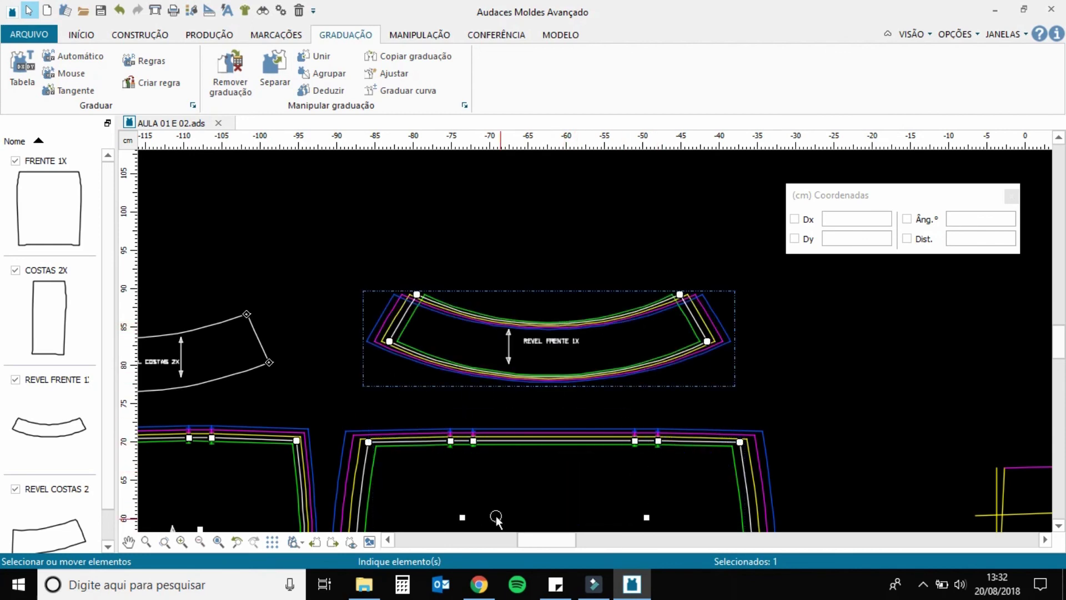
Step: Start table grading on REVEL COSTAS 2X with a 0.5 cm increment and grade side points 4 and 1 by 0.5 cm DX outwards
click(388, 541)
click(442, 385)
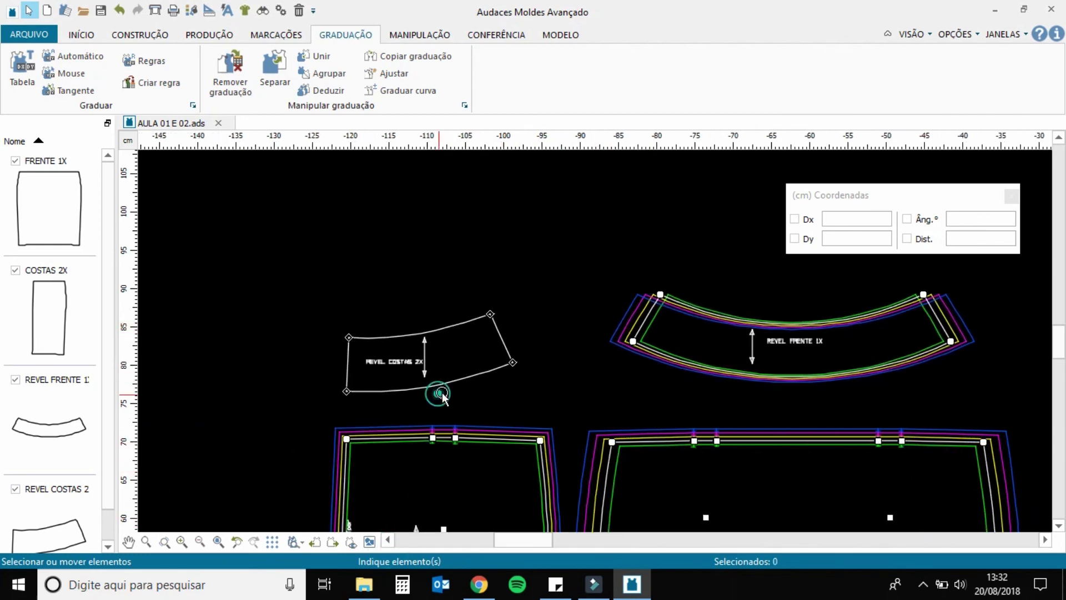
click(22, 71)
click(486, 286)
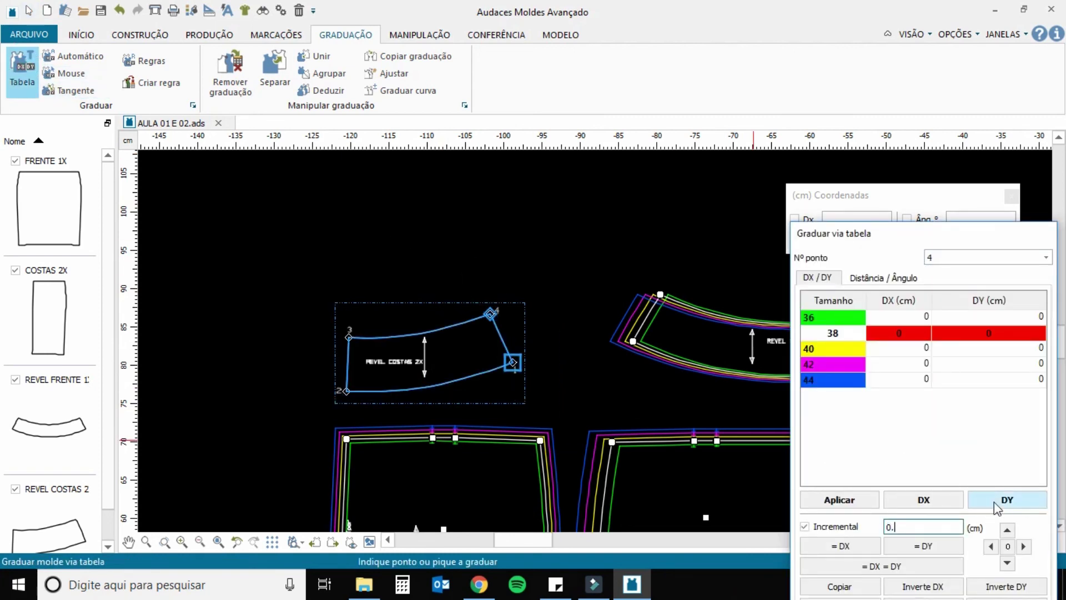
click(1023, 546)
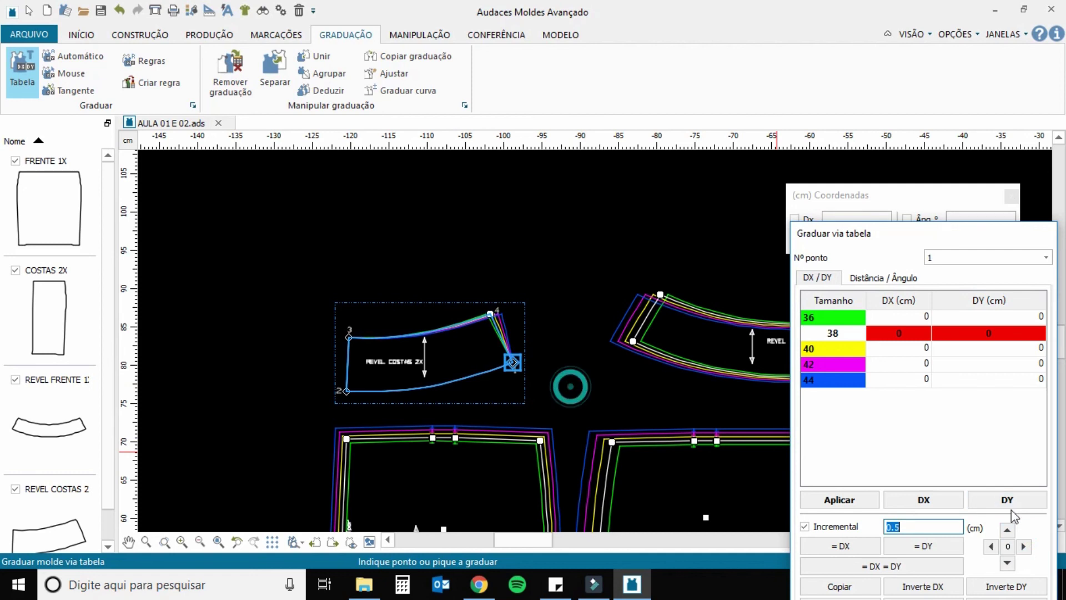
click(1025, 547)
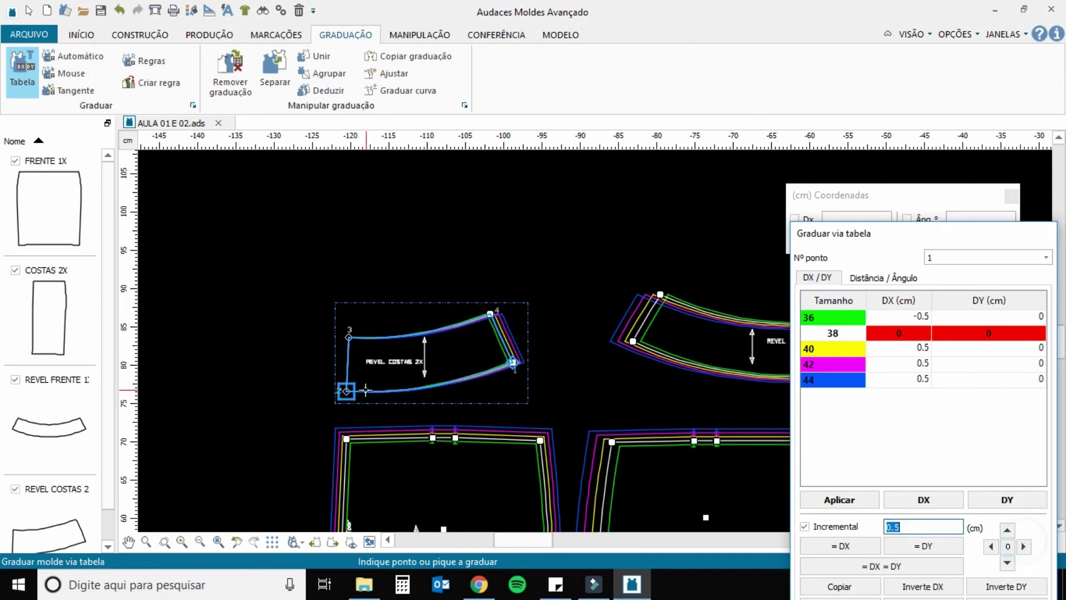
Step: Grade centre-back points 2 and 3 of REVEL COSTAS 2X by -0.5 cm DX and finish grading the piece
click(989, 545)
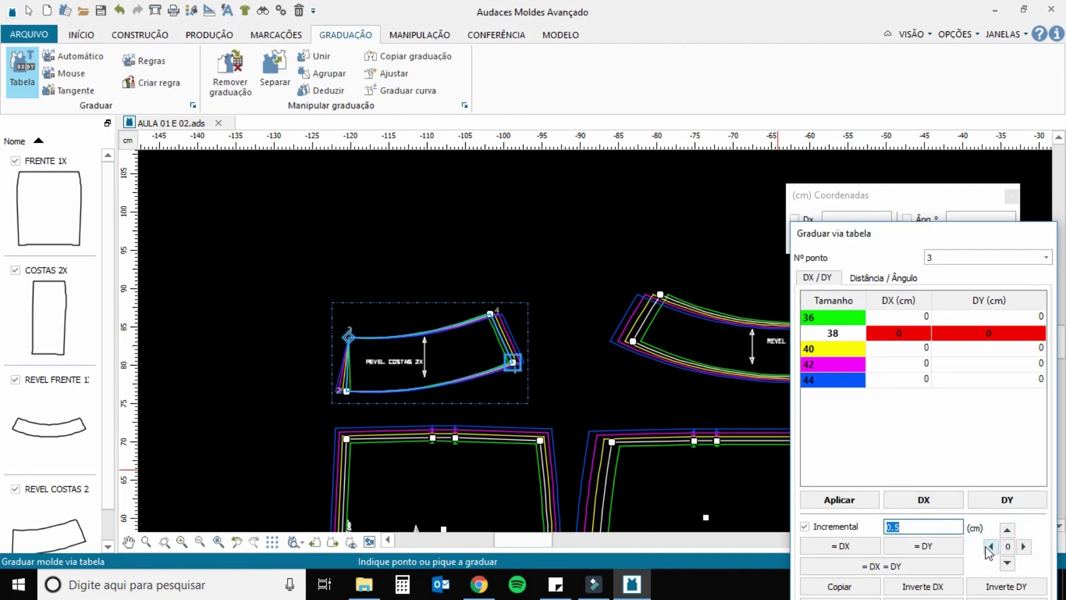
click(988, 546)
drag(845, 237, 728, 237)
right_click(421, 292)
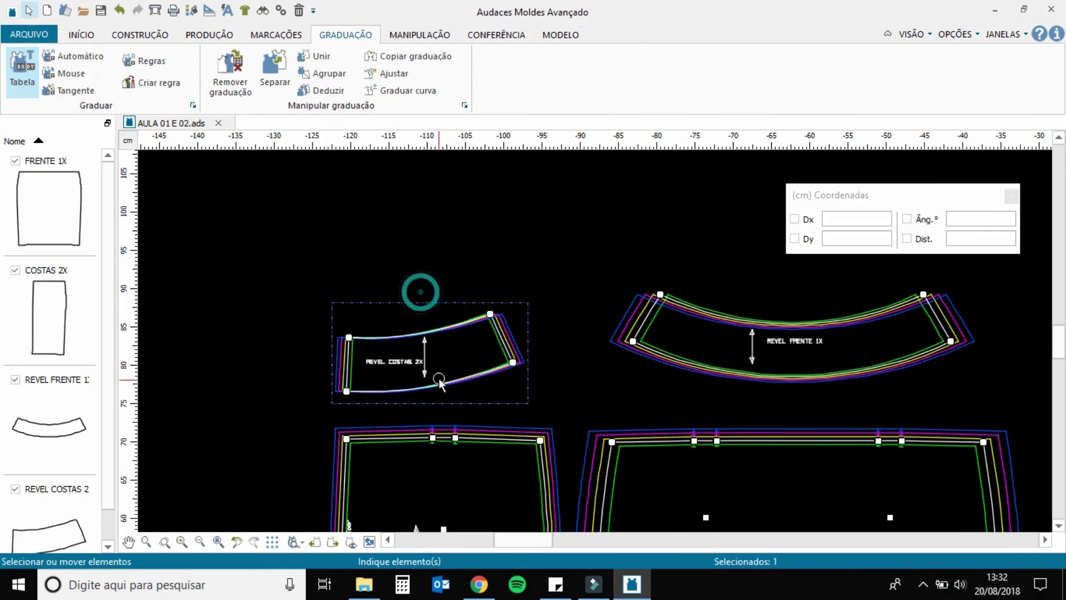
Step: Review the size nests of the graded skirt front, back and both facing pieces together
scroll(439, 382, up, 1)
click(165, 542)
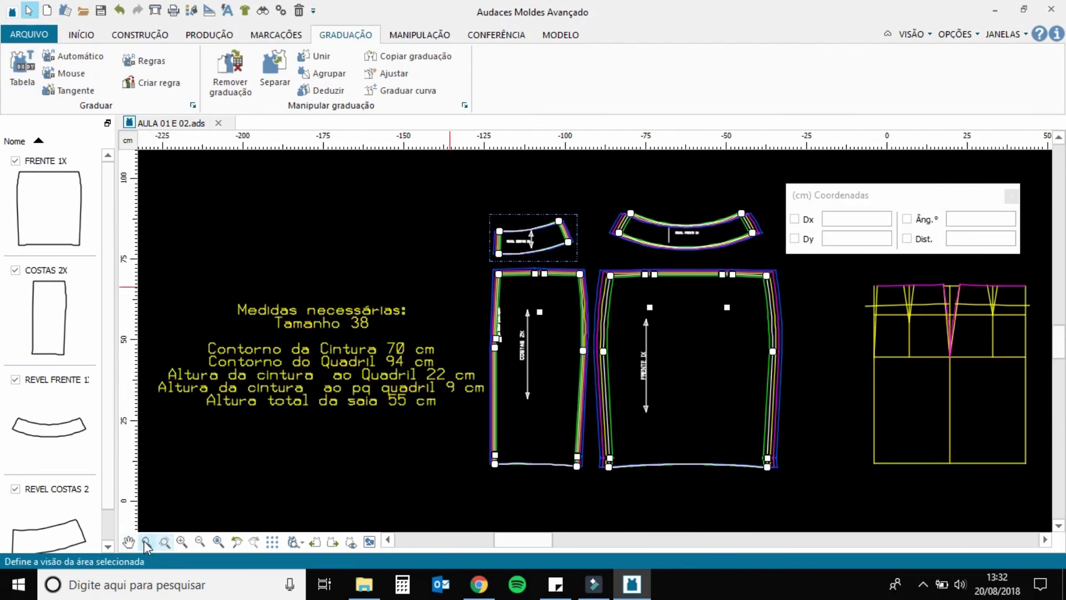
click(146, 542)
drag(427, 211, 835, 490)
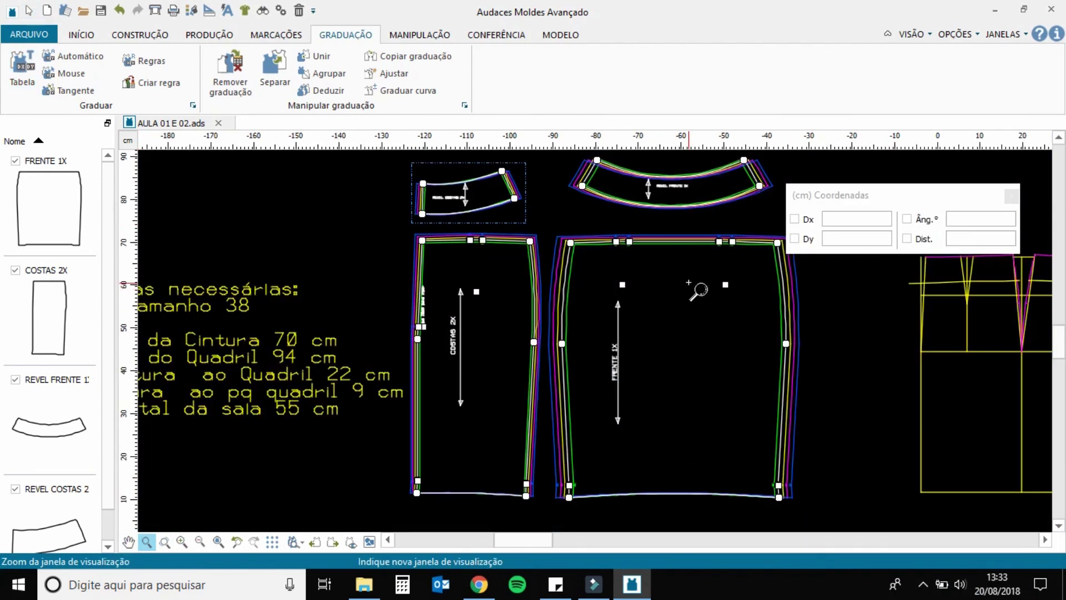
right_click(655, 219)
scroll(617, 179, up, 1)
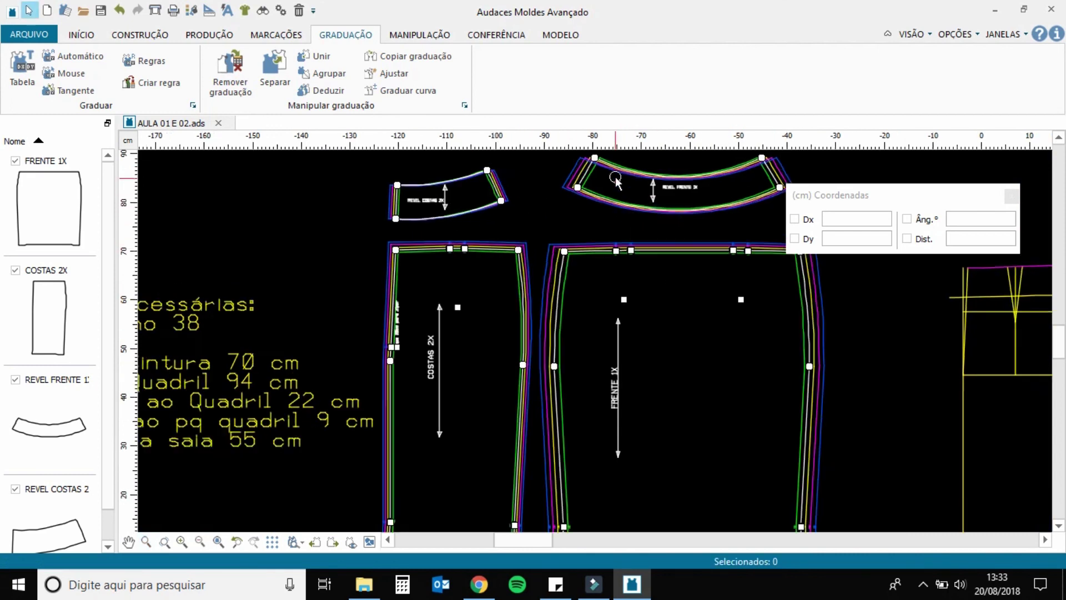
scroll(615, 179, up, 1)
click(923, 584)
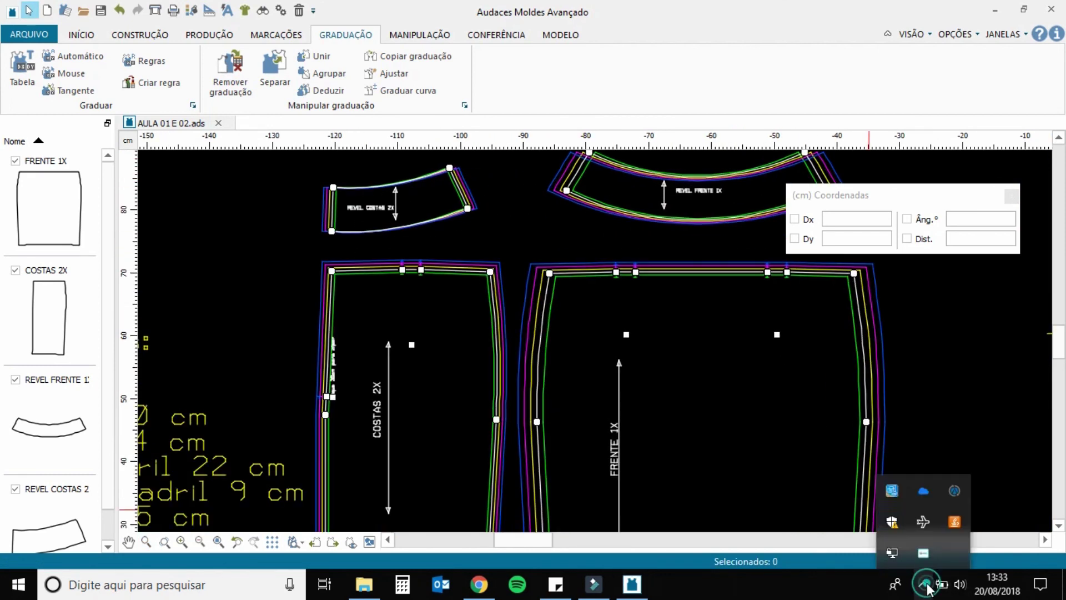
right_click(929, 554)
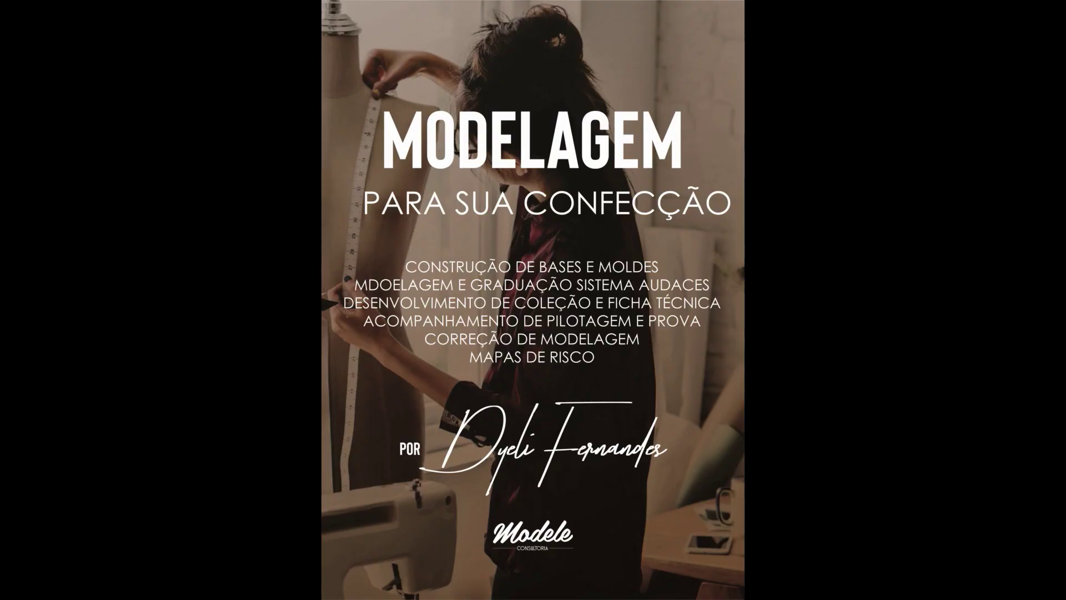